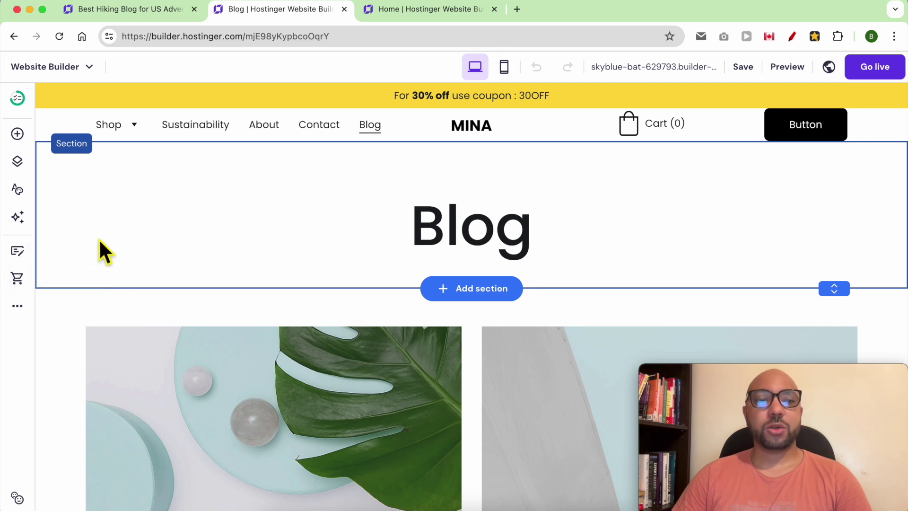
# Open the '10 Essential Hiking Tips for Beginners' post for editing from the Blog posts list.
pyautogui.click(21, 253)
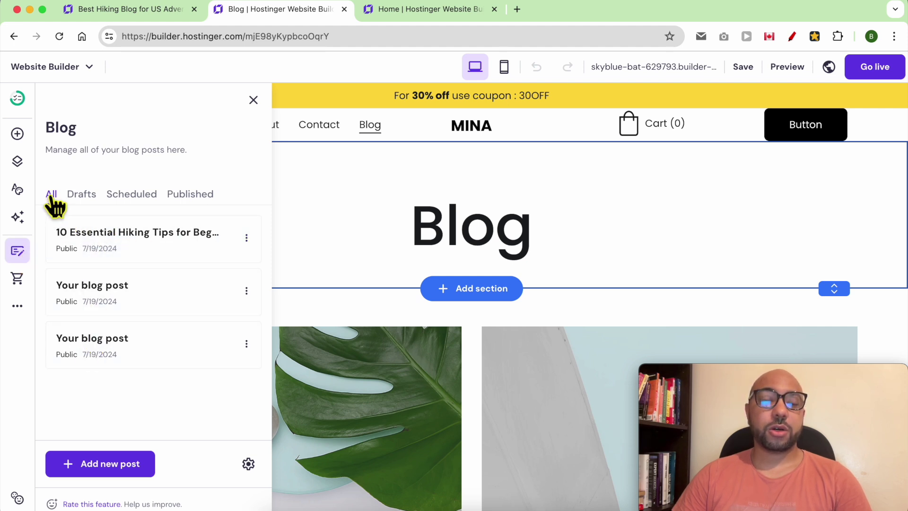
pyautogui.click(246, 237)
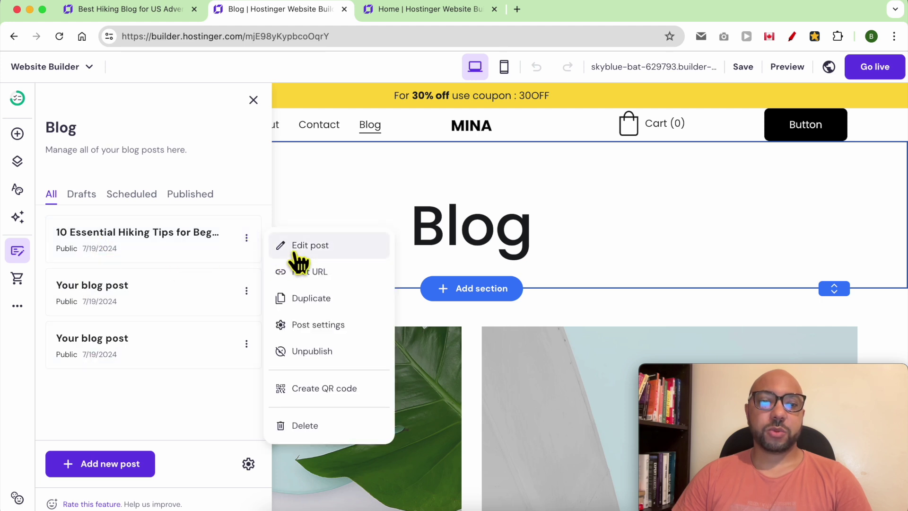
pyautogui.click(338, 248)
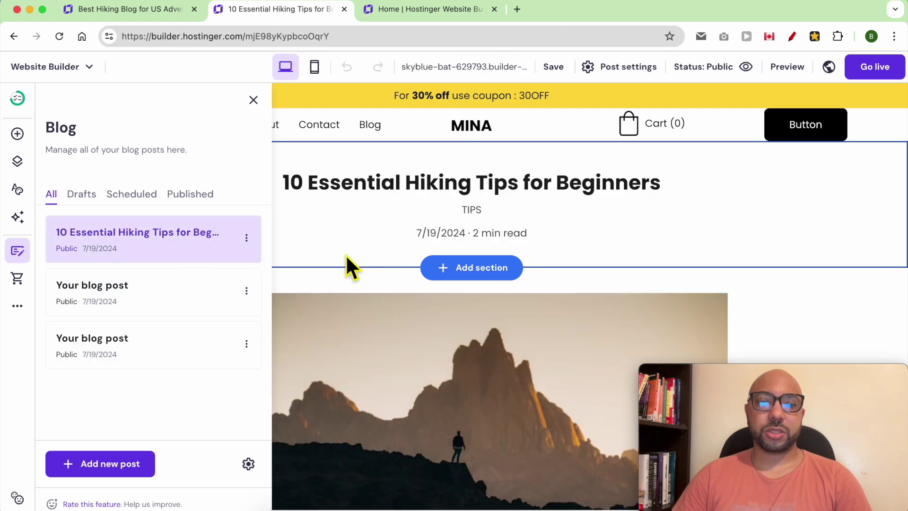
# Close the posts list and look over the post's header, mountain image and tip sections.
pyautogui.scroll(-3, 468, 364)
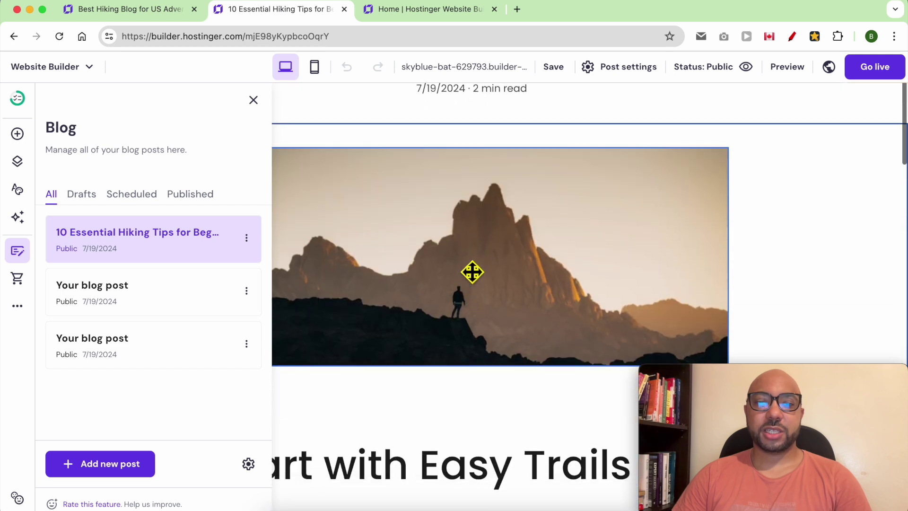
pyautogui.scroll(-4, 494, 277)
pyautogui.click(508, 135)
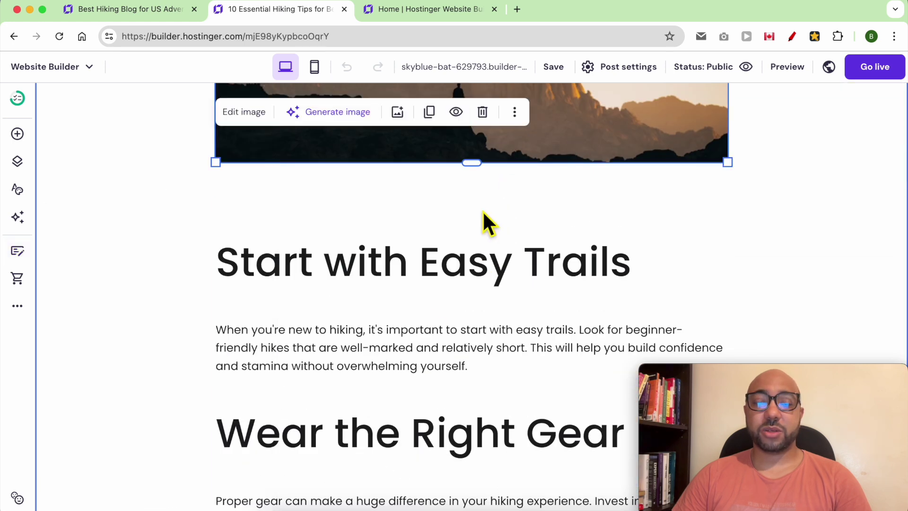
pyautogui.click(419, 296)
pyautogui.scroll(5, 422, 344)
pyautogui.scroll(2, 422, 345)
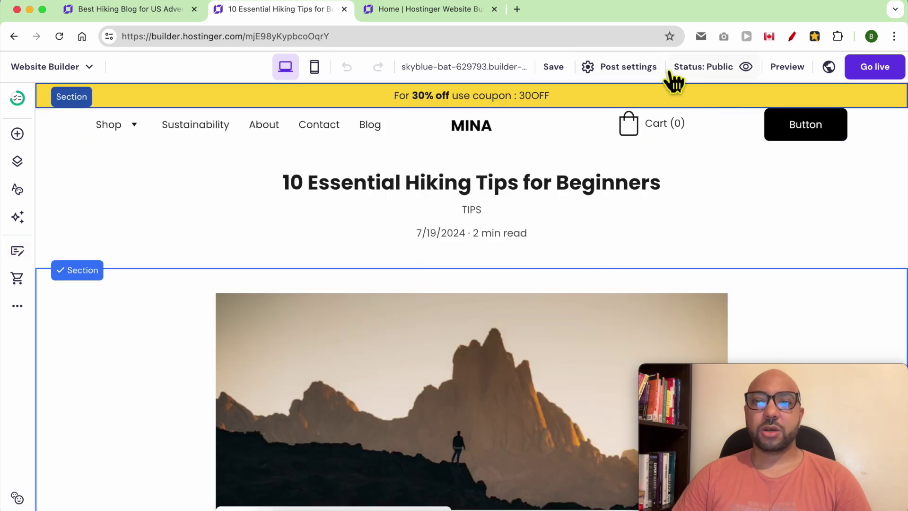
# Reopen the Blog posts list and check the hiking post's settings and URL, closing without changes.
pyautogui.click(18, 251)
pyautogui.click(247, 238)
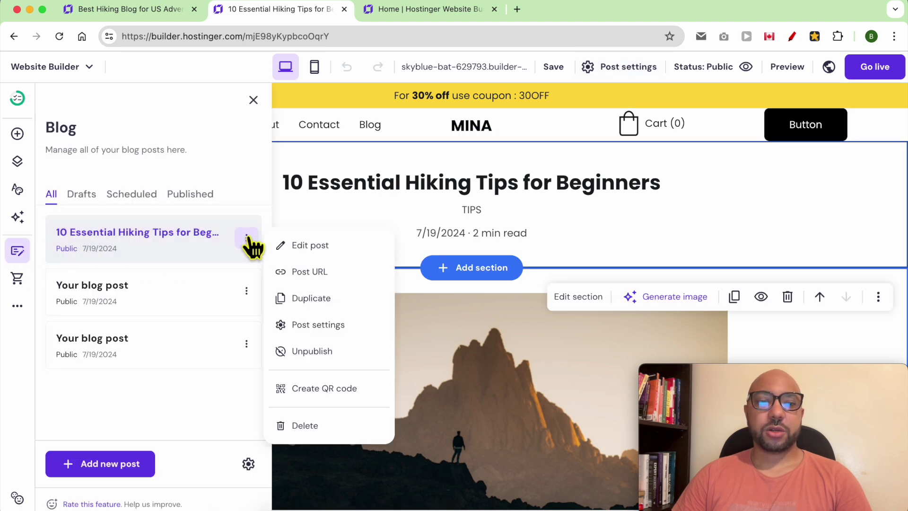
pyautogui.click(326, 272)
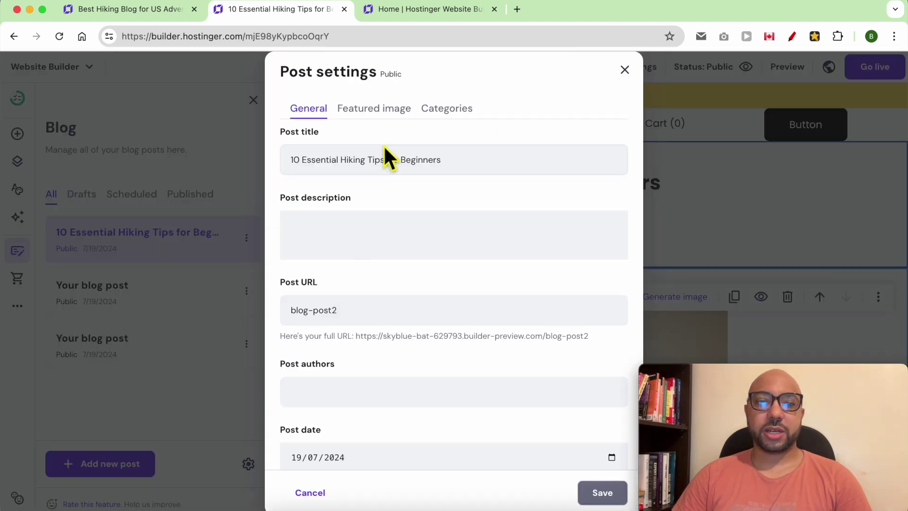
pyautogui.tripleClick(358, 319)
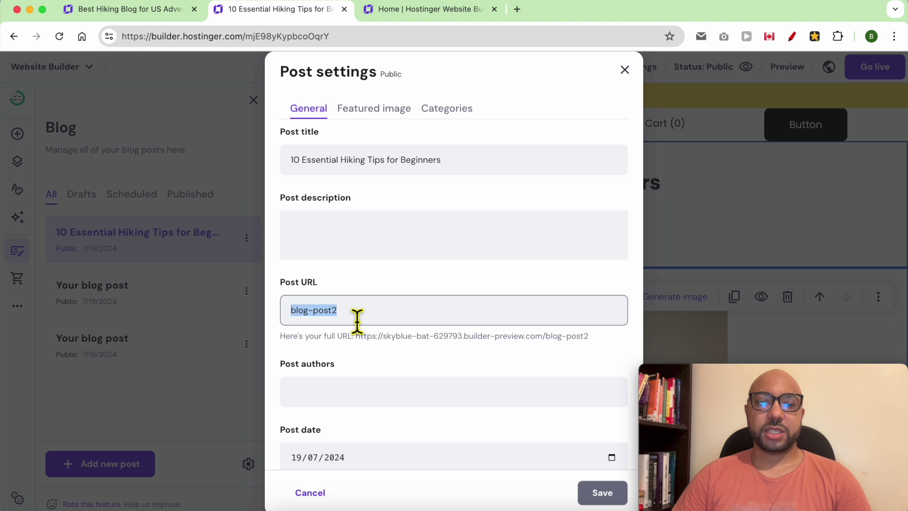
pyautogui.click(142, 318)
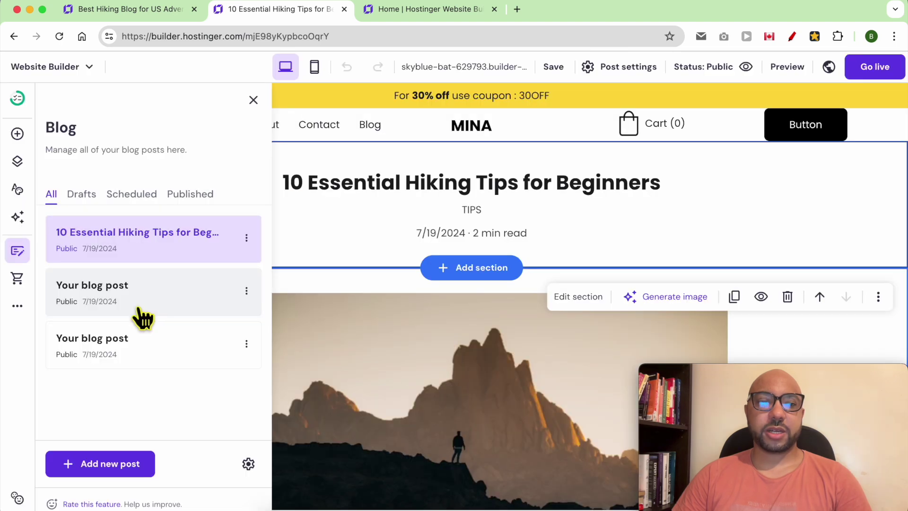
# Reopen the post's options menu, then look at the overall Blog settings and close them.
pyautogui.click(247, 238)
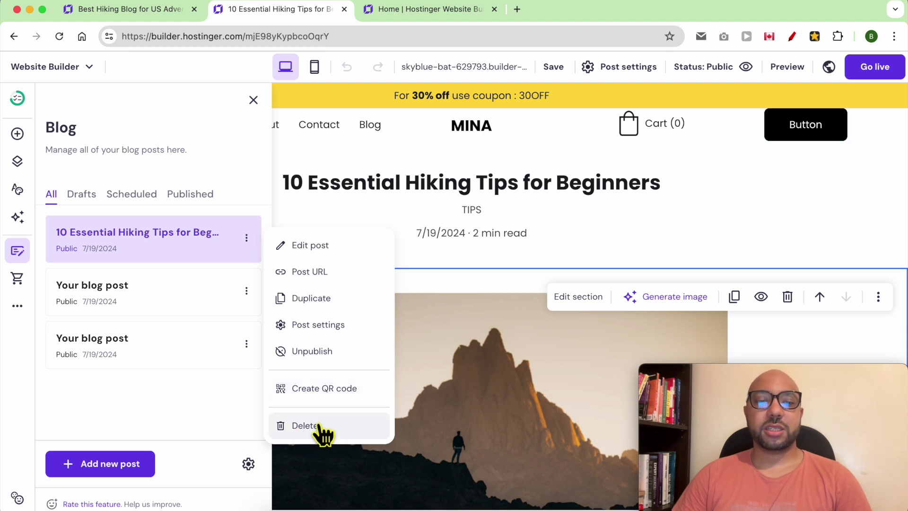
pyautogui.click(204, 447)
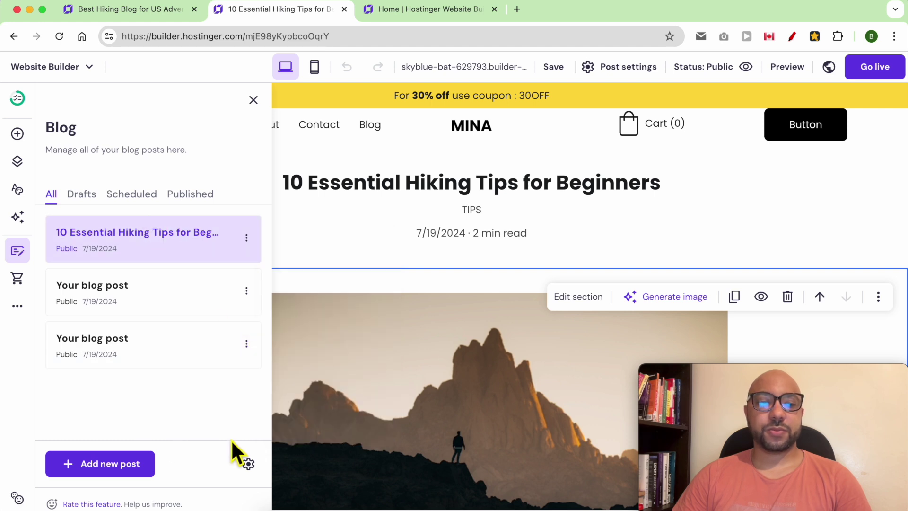
pyautogui.click(248, 466)
pyautogui.click(239, 436)
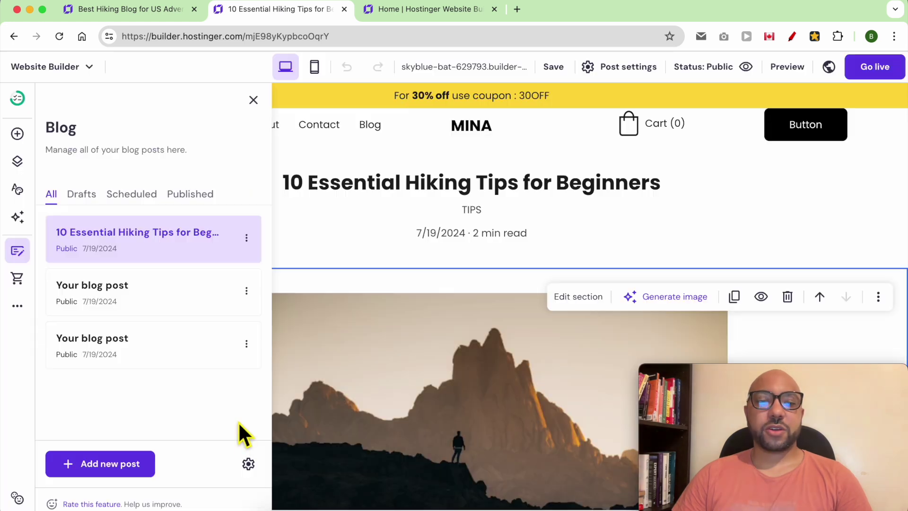
# Add a 'books' blog category in Blog settings, then filter the posts list to Drafts and Scheduled.
pyautogui.click(248, 463)
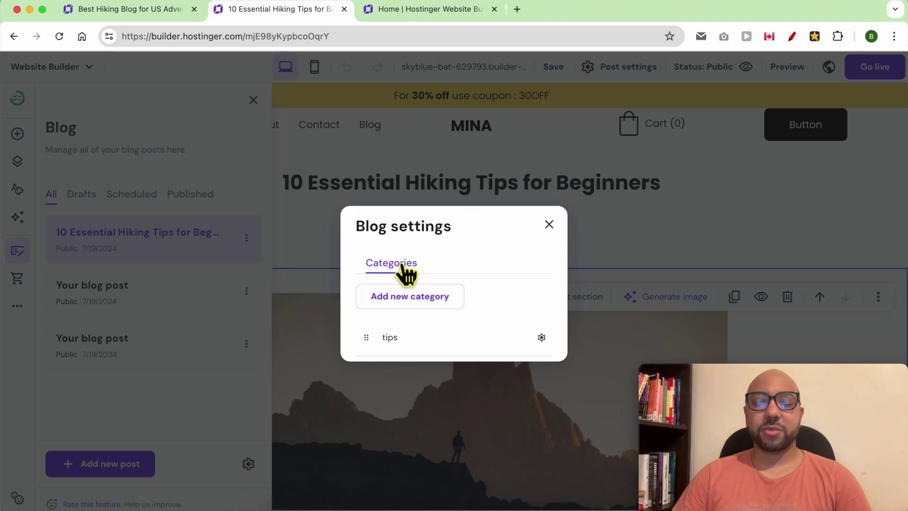
pyautogui.click(414, 299)
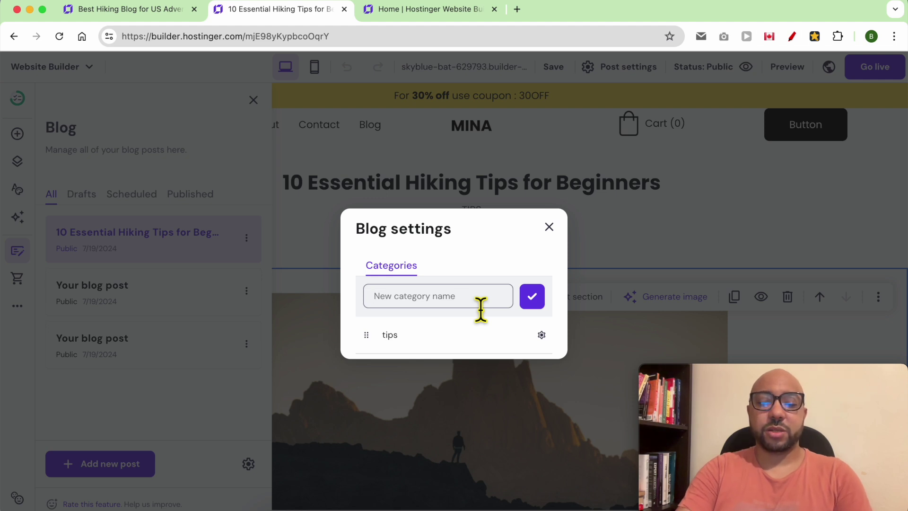
pyautogui.write('books')
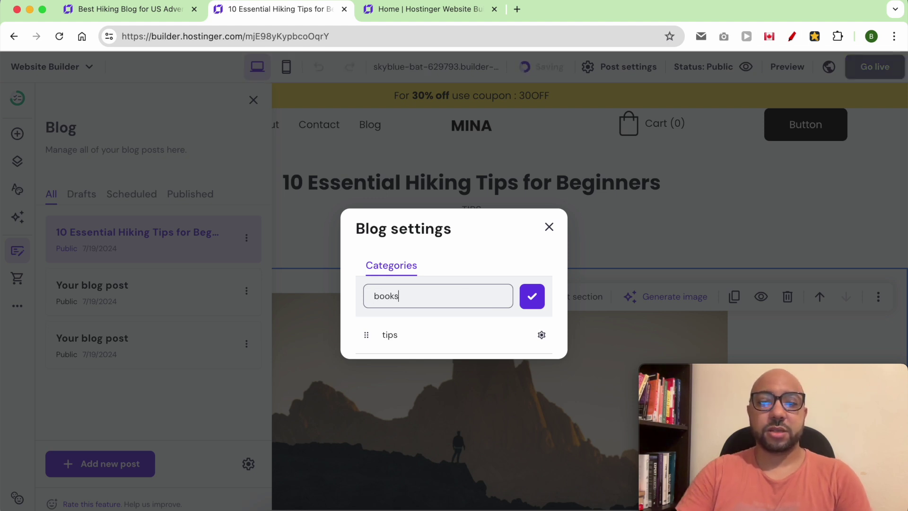
pyautogui.click(532, 296)
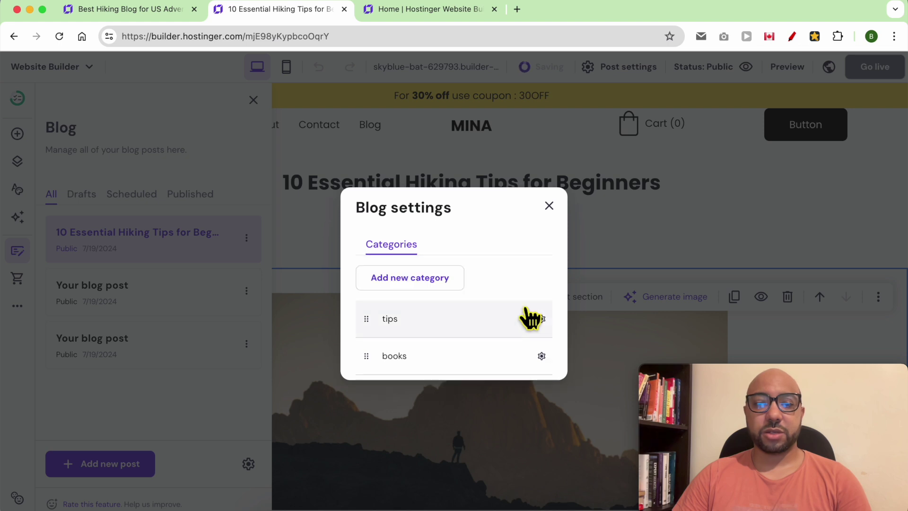
pyautogui.click(550, 208)
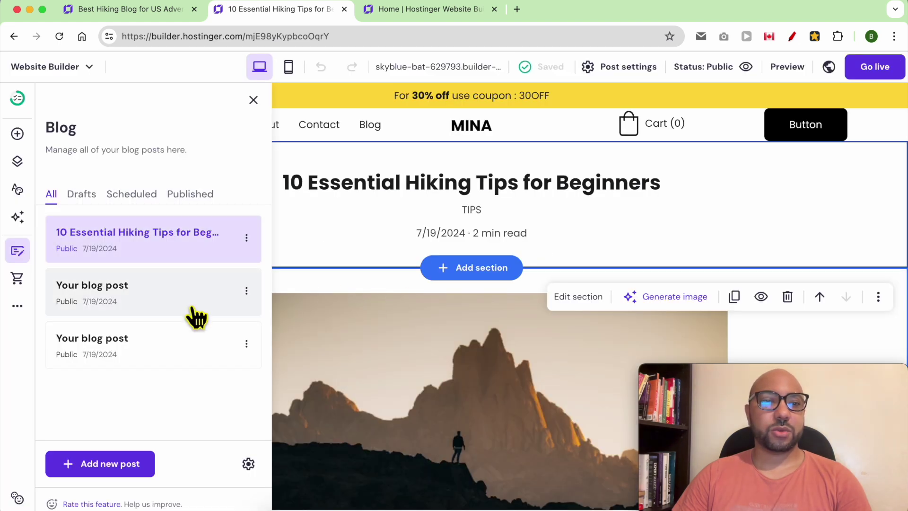
pyautogui.click(81, 197)
pyautogui.click(137, 196)
# Switch the posts list between Published, Scheduled and Drafts filters, ending on Published.
pyautogui.click(96, 196)
pyautogui.click(132, 196)
pyautogui.click(189, 196)
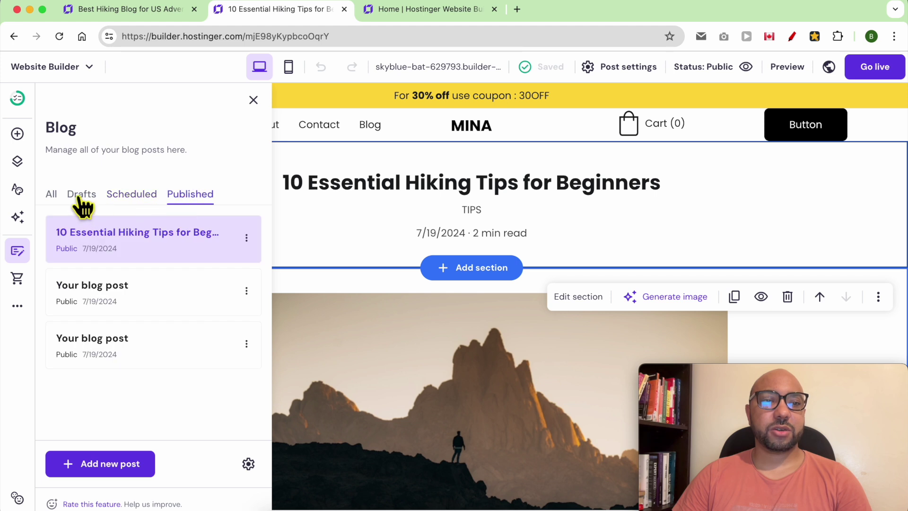
pyautogui.click(82, 196)
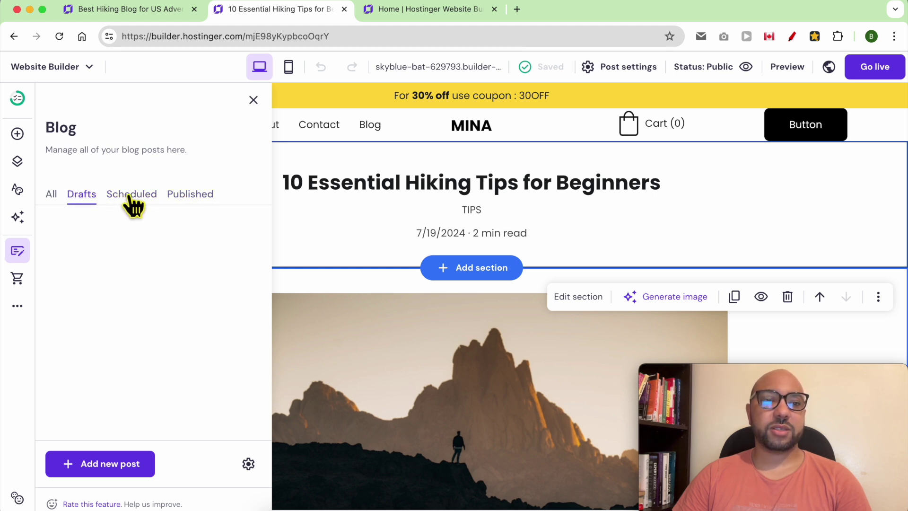
pyautogui.click(190, 194)
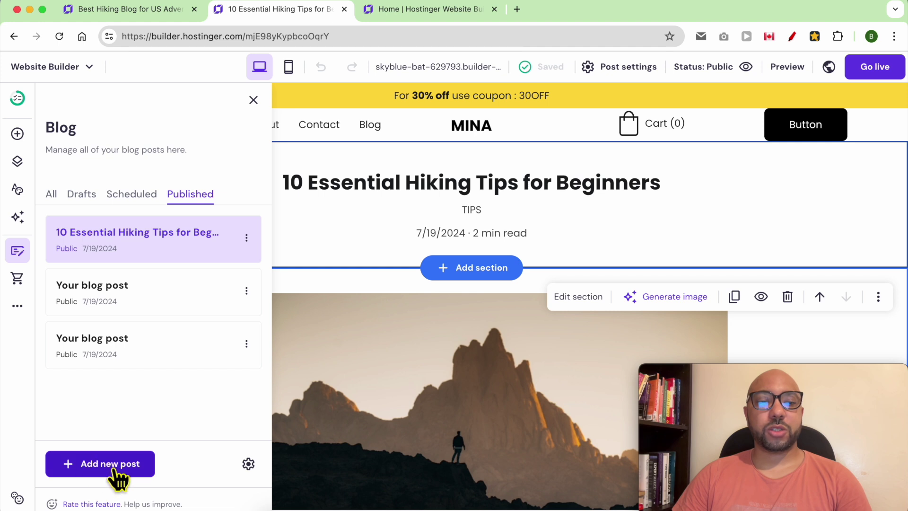
# Close the posts list by selecting the mountain image, then scroll through the post.
pyautogui.click(360, 372)
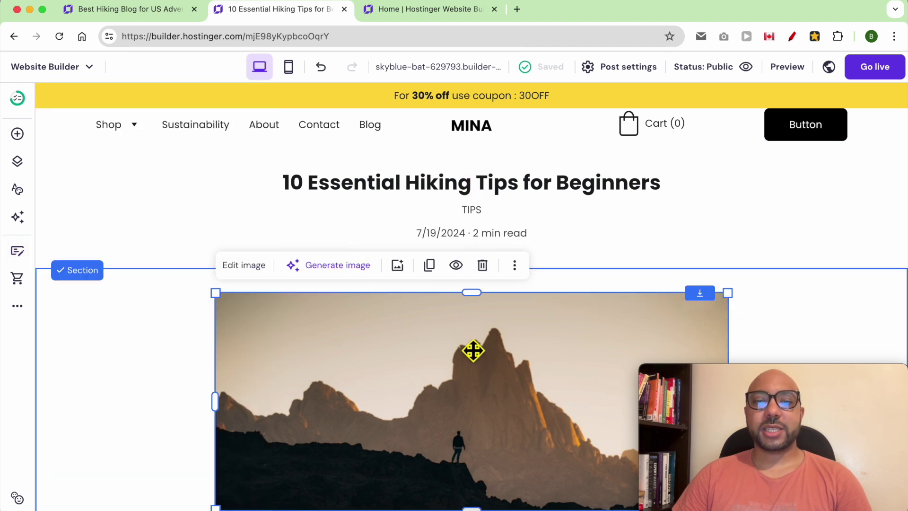
pyautogui.scroll(-4, 479, 185)
pyautogui.scroll(-8, 478, 183)
pyautogui.scroll(12, 478, 183)
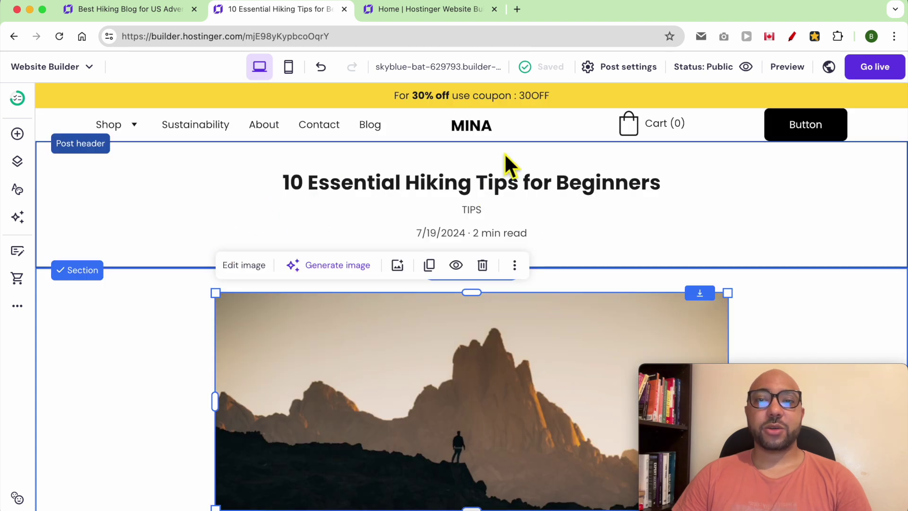
# In the hiking post's settings, enter 'description here' as the post description.
pyautogui.moveTo(563, 70)
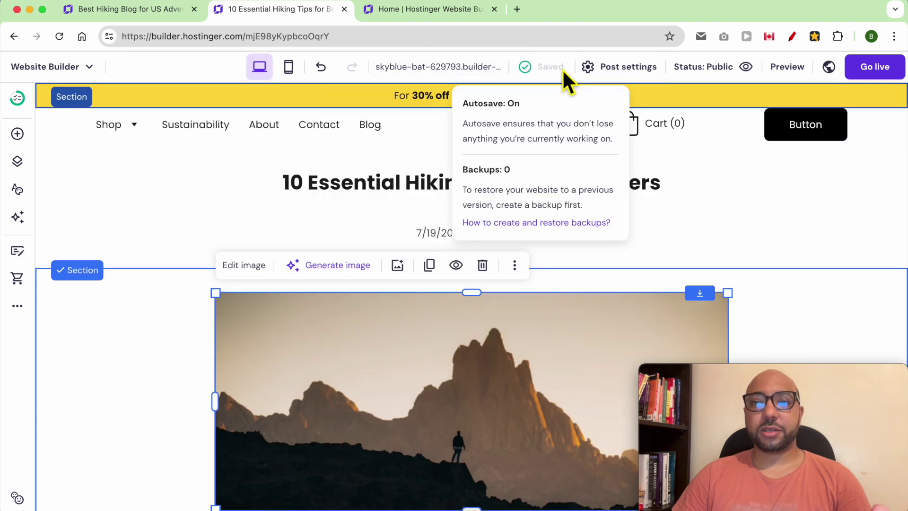
pyautogui.click(624, 71)
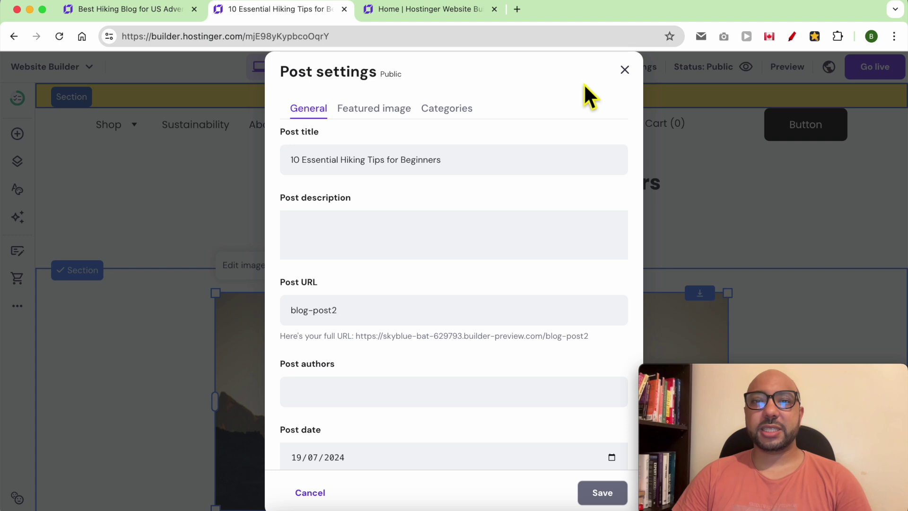
pyautogui.click(623, 71)
pyautogui.click(629, 71)
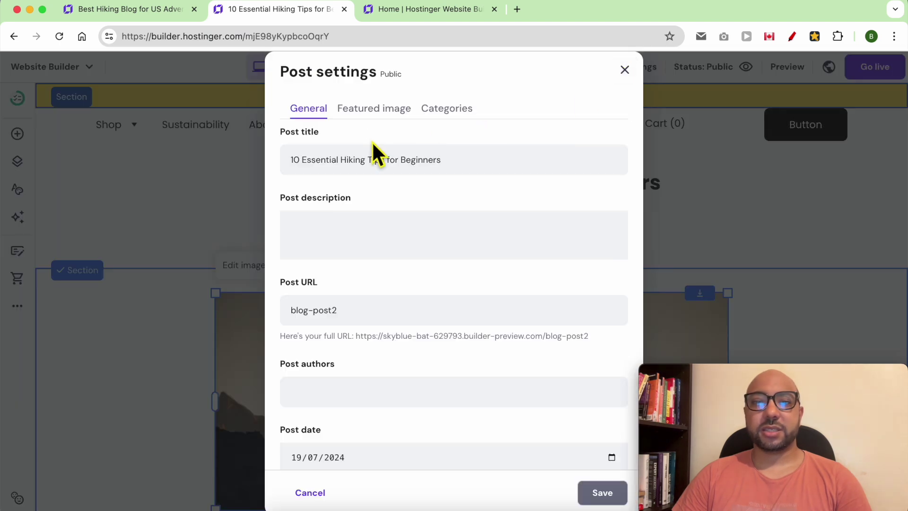
pyautogui.tripleClick(347, 161)
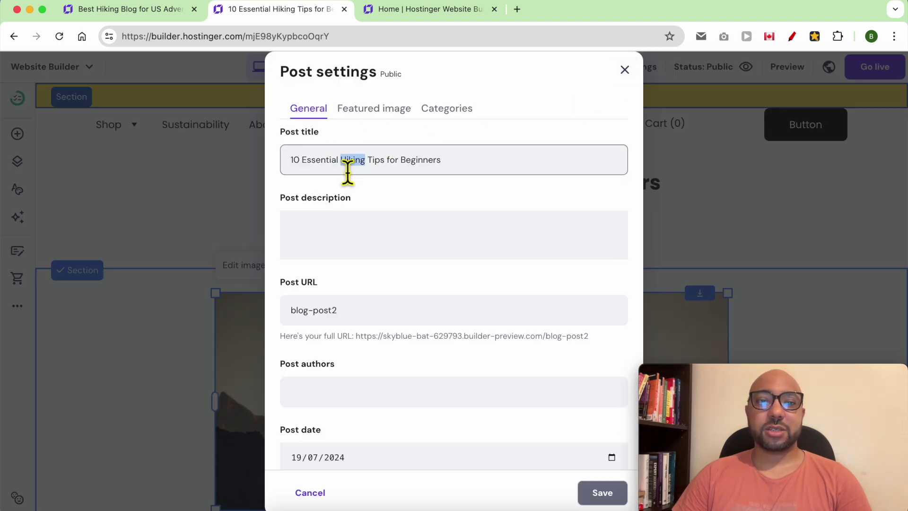
pyautogui.click(347, 232)
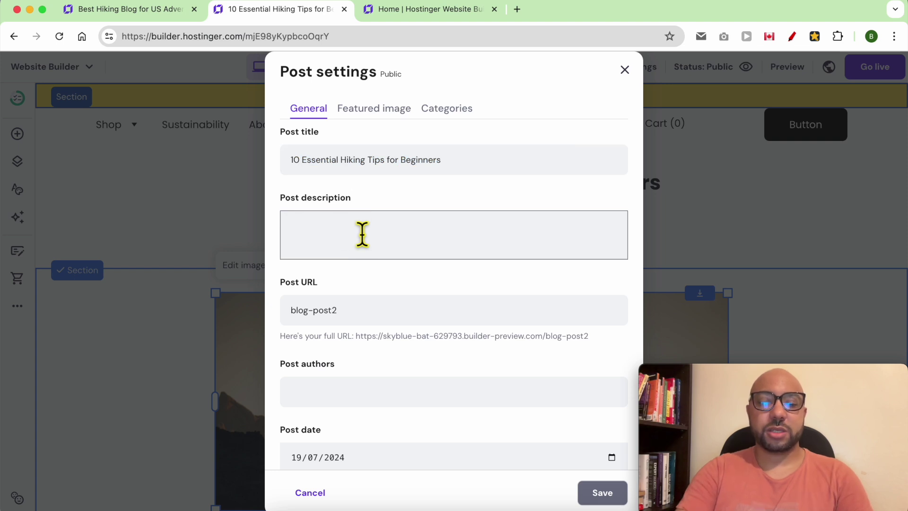
pyautogui.write('description here')
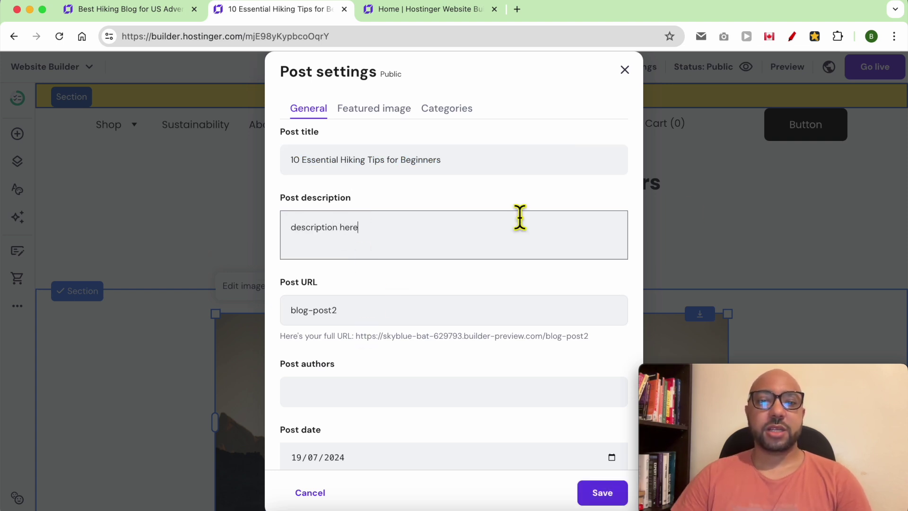
# Enter the author's name, leave the post date unchanged, and view the featured image.
pyautogui.tripleClick(364, 323)
pyautogui.scroll(-2, 341, 333)
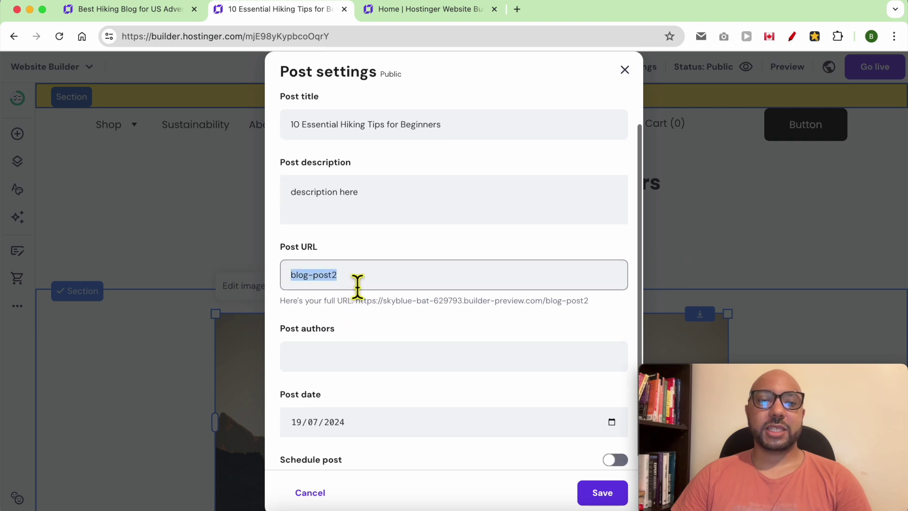
pyautogui.click(350, 354)
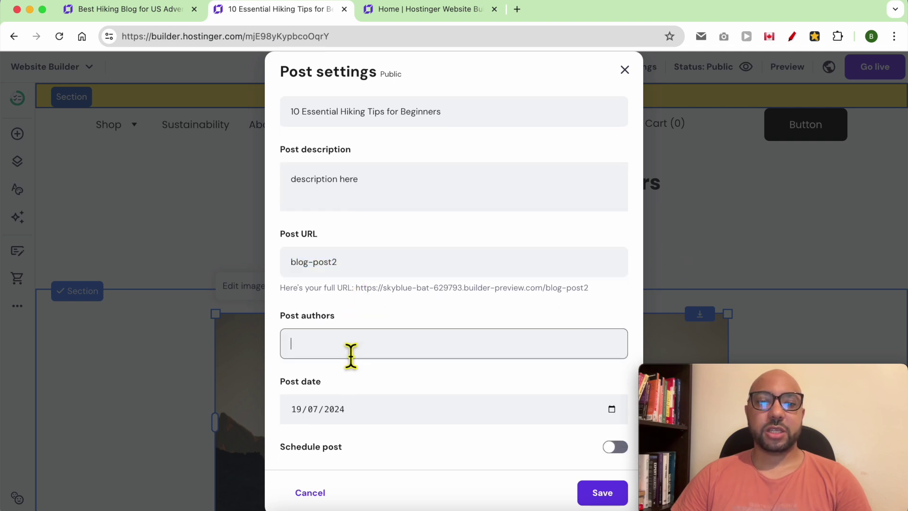
pyautogui.write('eBen')
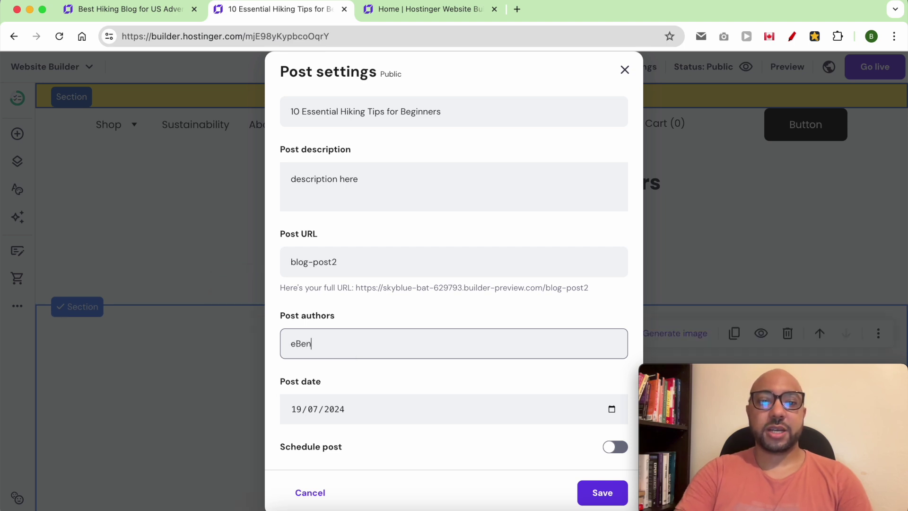
pyautogui.press('super+a')
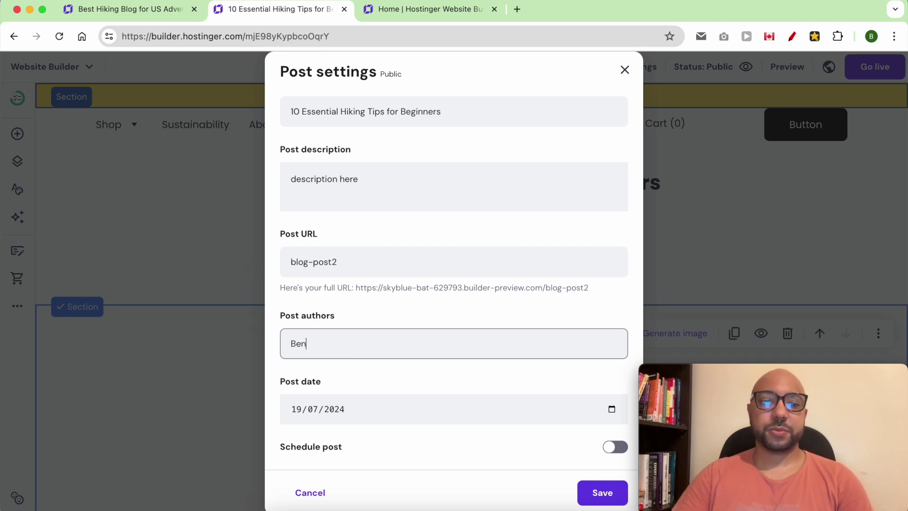
pyautogui.click(375, 409)
pyautogui.click(336, 388)
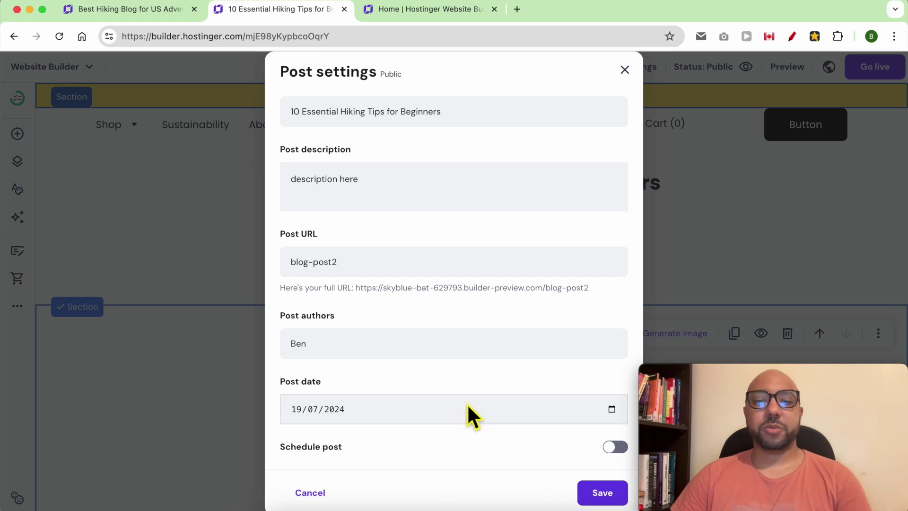
pyautogui.scroll(1, 442, 411)
pyautogui.click(373, 109)
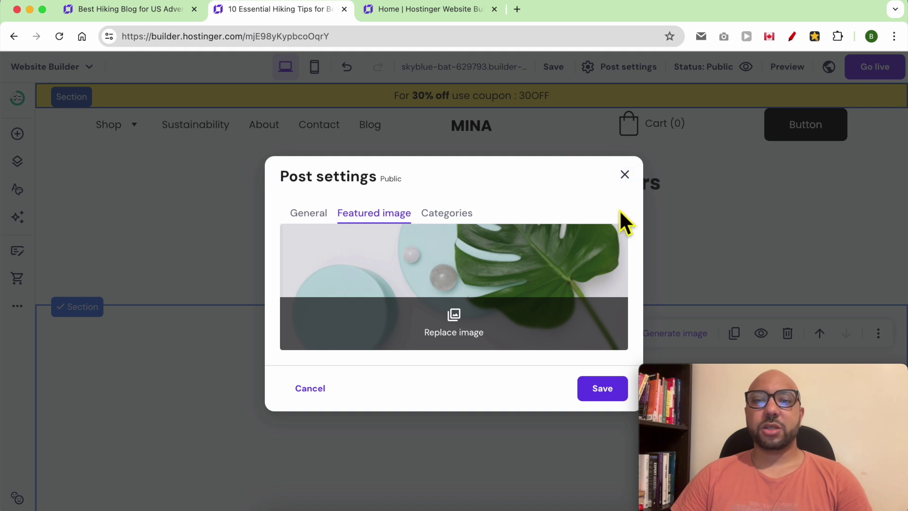
# Confirm the post's tips category, keep editing past the unsaved-changes prompt, and save the settings.
pyautogui.click(622, 179)
pyautogui.click(584, 238)
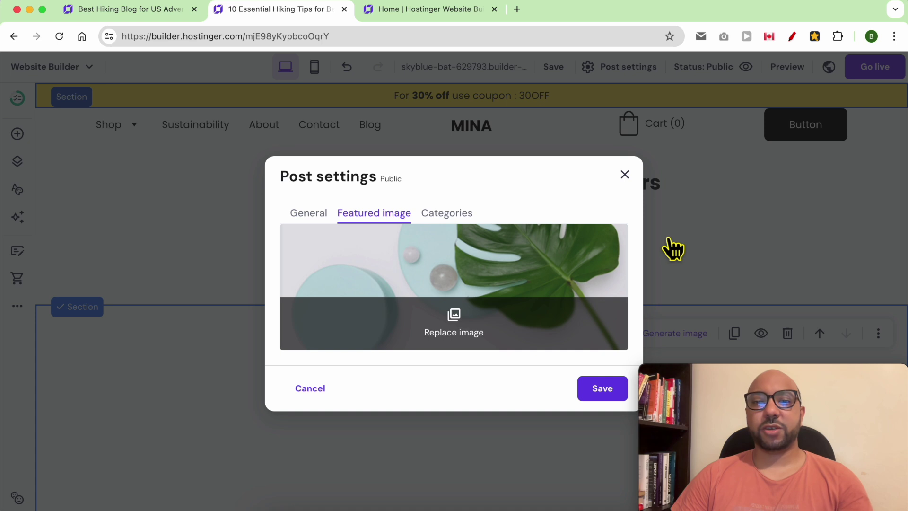
pyautogui.click(456, 215)
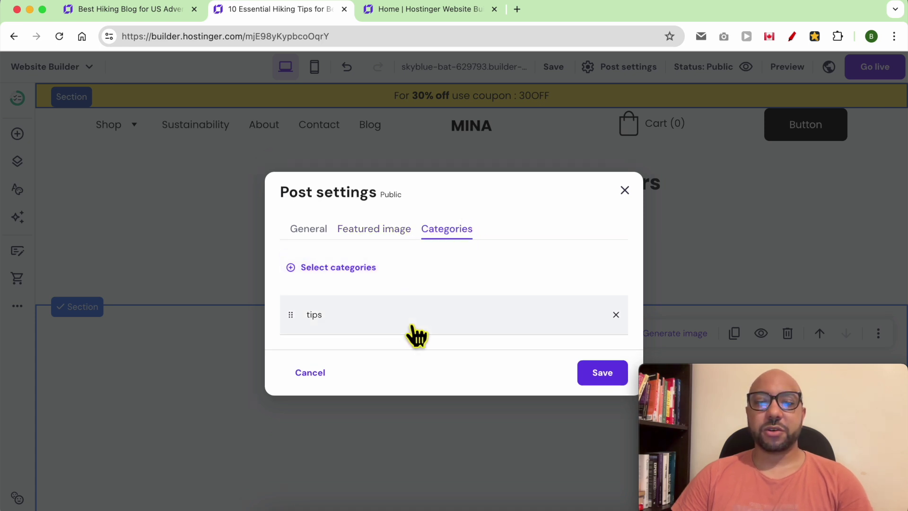
pyautogui.click(624, 191)
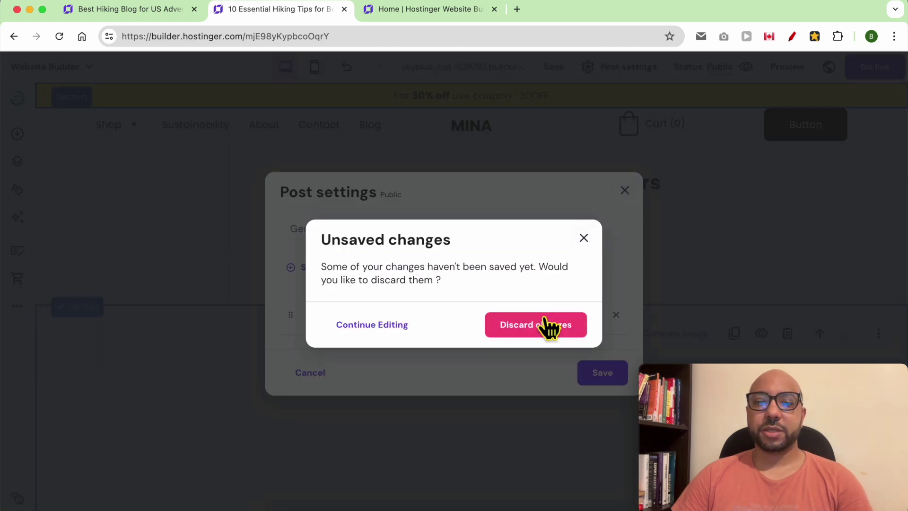
pyautogui.click(393, 329)
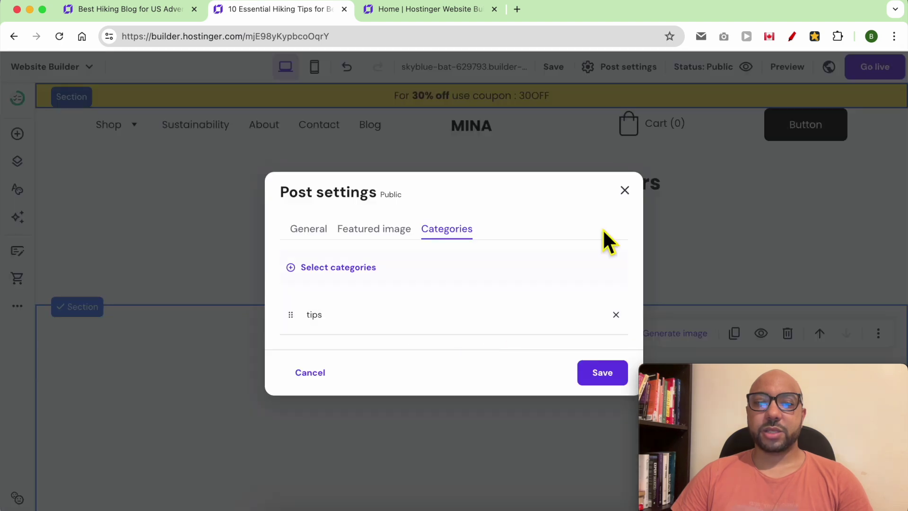
pyautogui.click(602, 376)
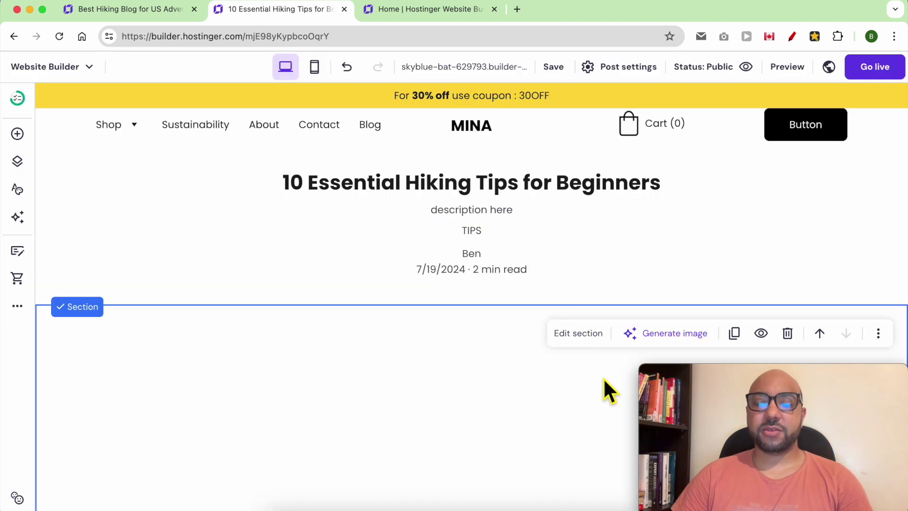
# Cycle the post status back to Public and preview the published hiking post.
pyautogui.click(726, 73)
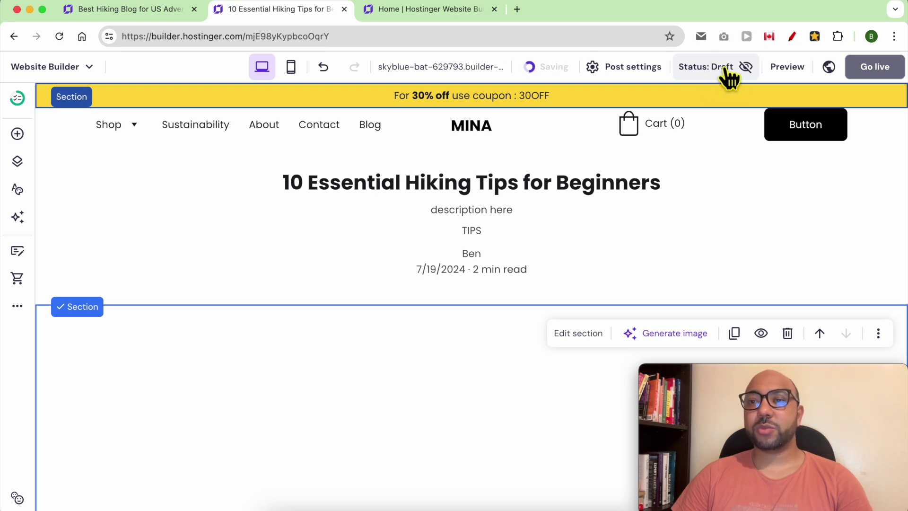
pyautogui.click(727, 76)
pyautogui.click(728, 75)
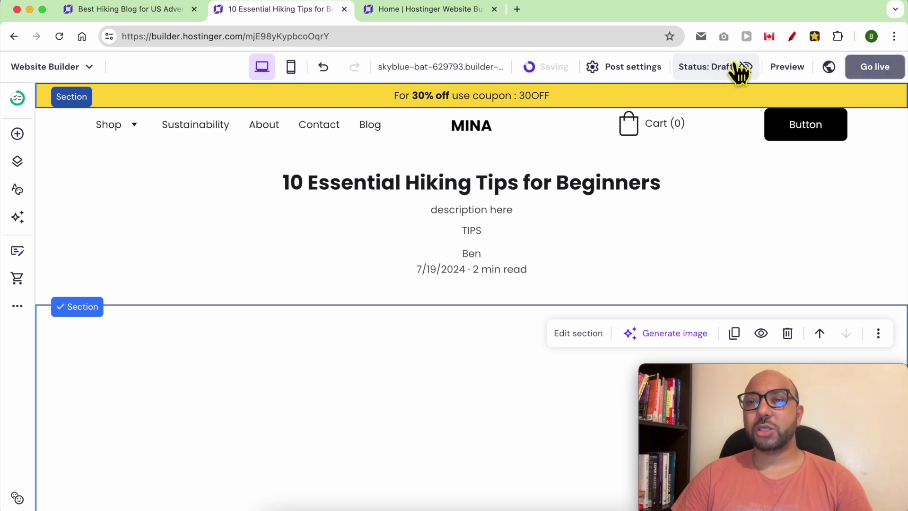
pyautogui.click(730, 74)
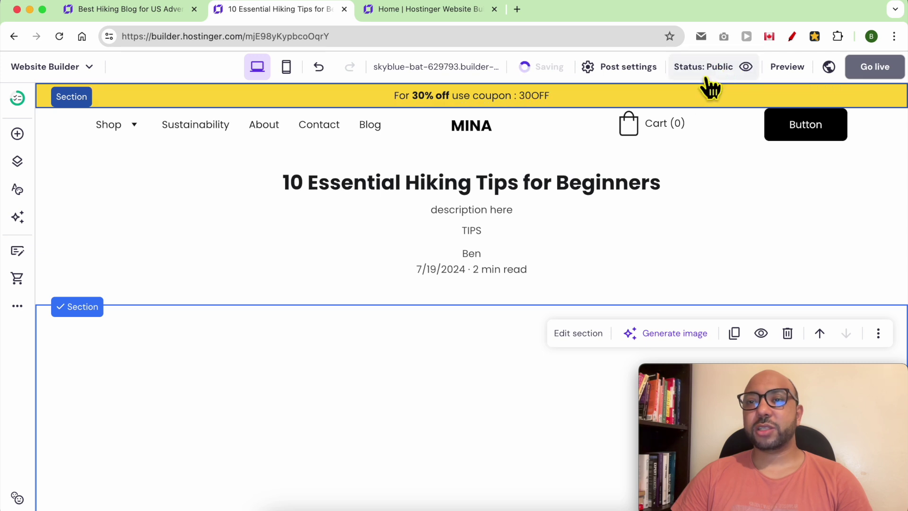
pyautogui.click(787, 66)
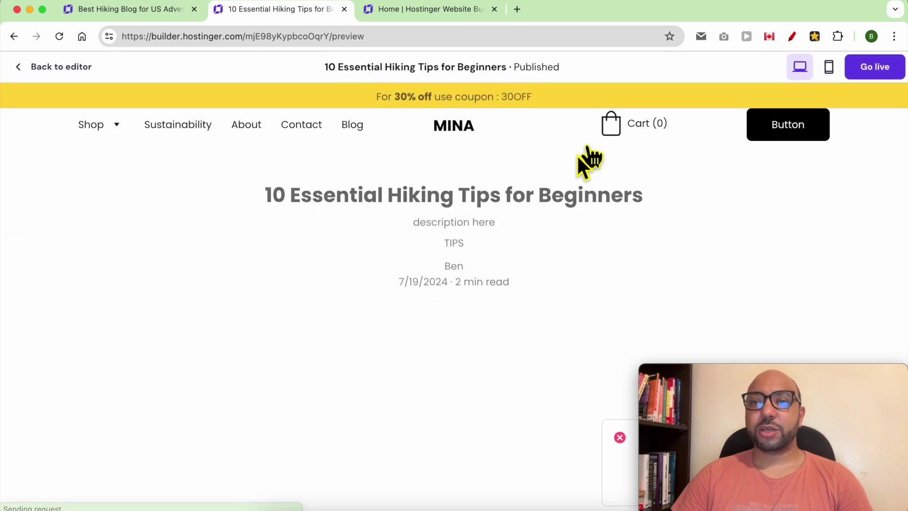
# Scroll the preview, go back to the editor, and select the post header section.
pyautogui.scroll(-10, 586, 218)
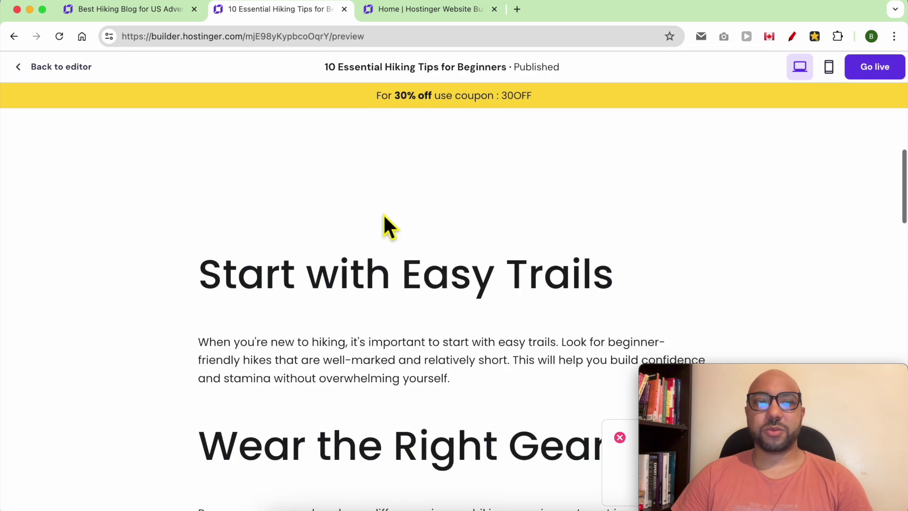
pyautogui.scroll(10, 384, 222)
pyautogui.click(74, 76)
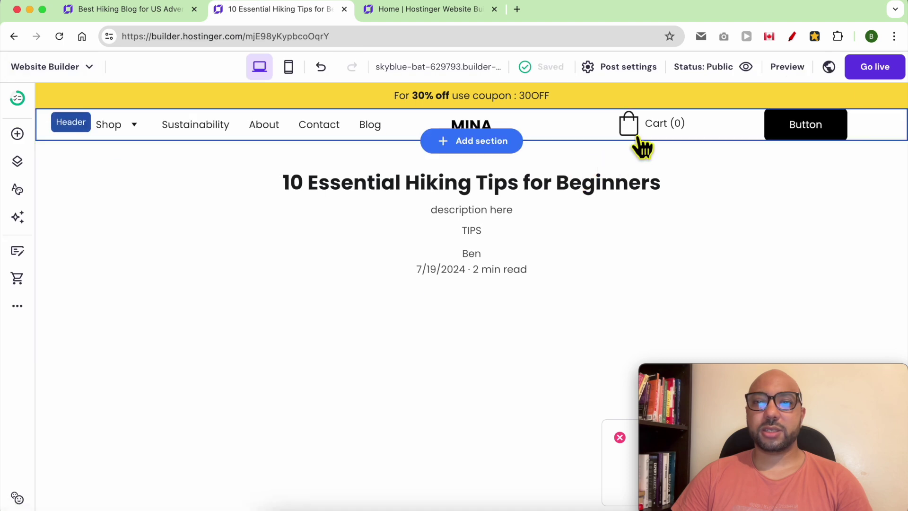
pyautogui.click(671, 222)
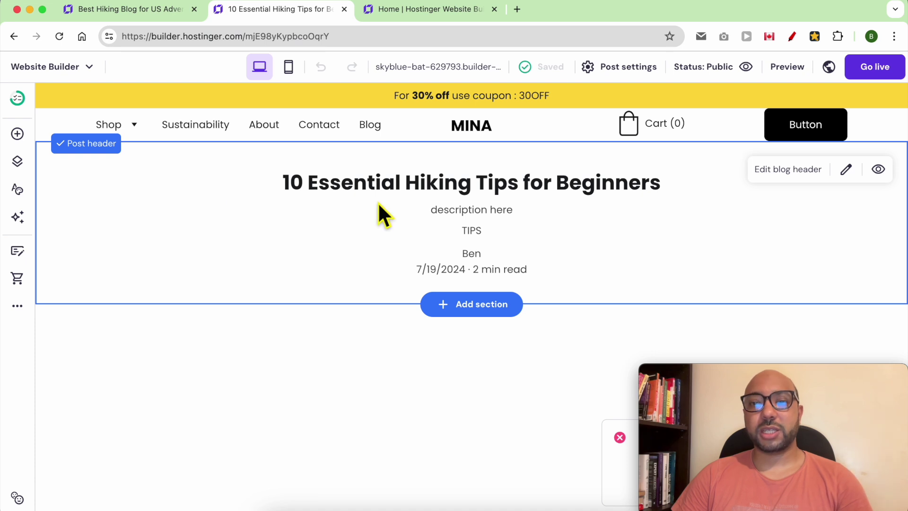
# In Post header settings, enlarge the title text to 34 and keep the description shown.
pyautogui.click(787, 171)
pyautogui.moveTo(738, 373); pyautogui.dragTo(104, 376)
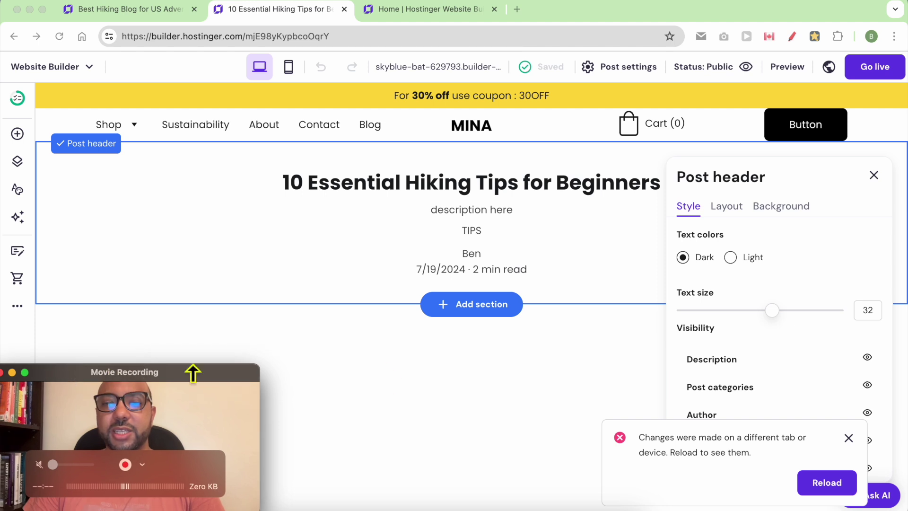
pyautogui.moveTo(785, 316)
pyautogui.mouseDown()
pyautogui.moveTo(747, 318)
pyautogui.moveTo(792, 316)
pyautogui.mouseUp()
pyautogui.click(870, 358)
pyautogui.click(870, 357)
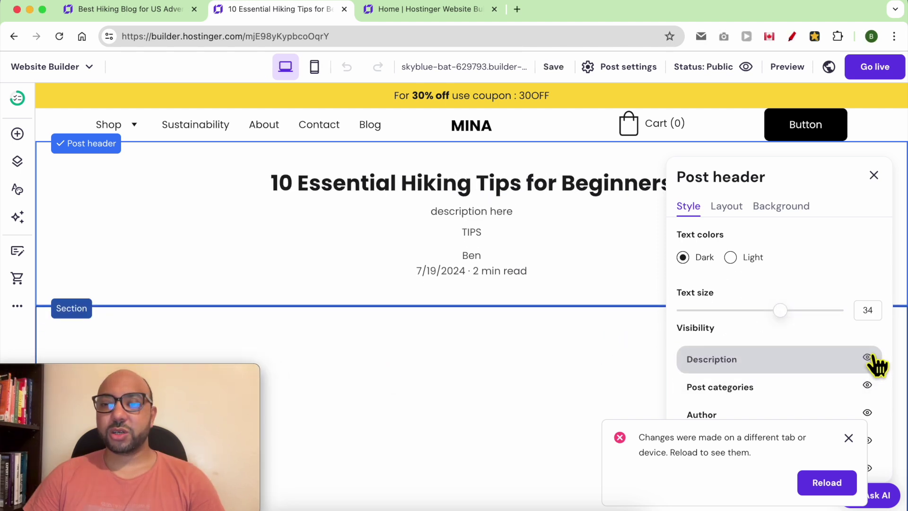
pyautogui.click(849, 437)
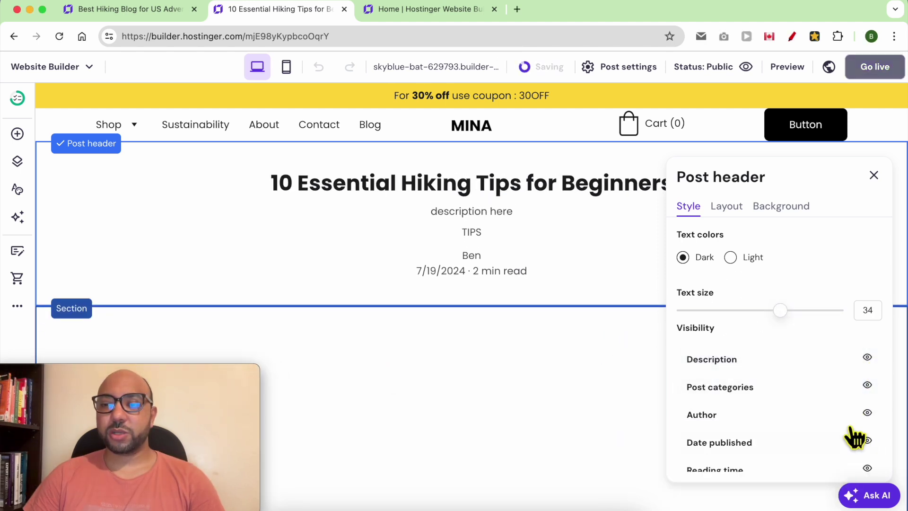
# Keep the TIPS category, author name and reading time visible in the post header.
pyautogui.click(868, 385)
pyautogui.click(868, 385)
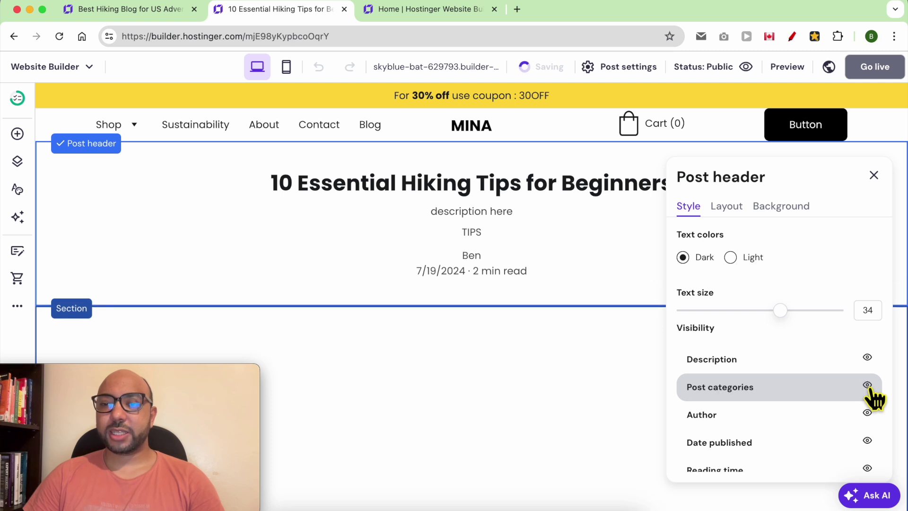
pyautogui.click(867, 413)
pyautogui.click(866, 413)
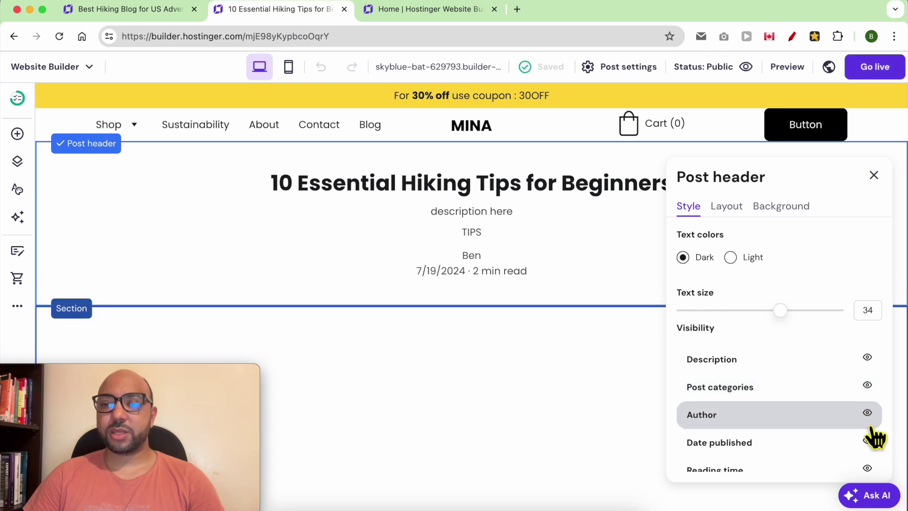
pyautogui.scroll(-1, 804, 440)
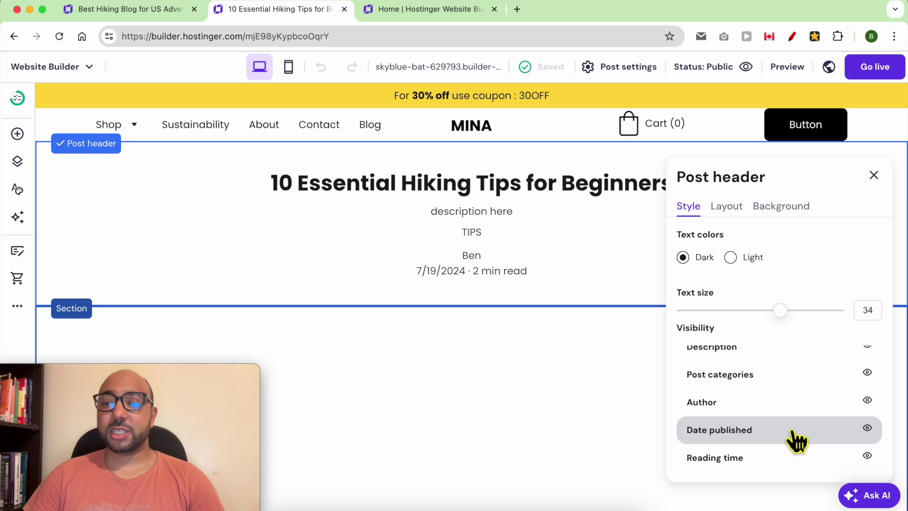
pyautogui.click(866, 455)
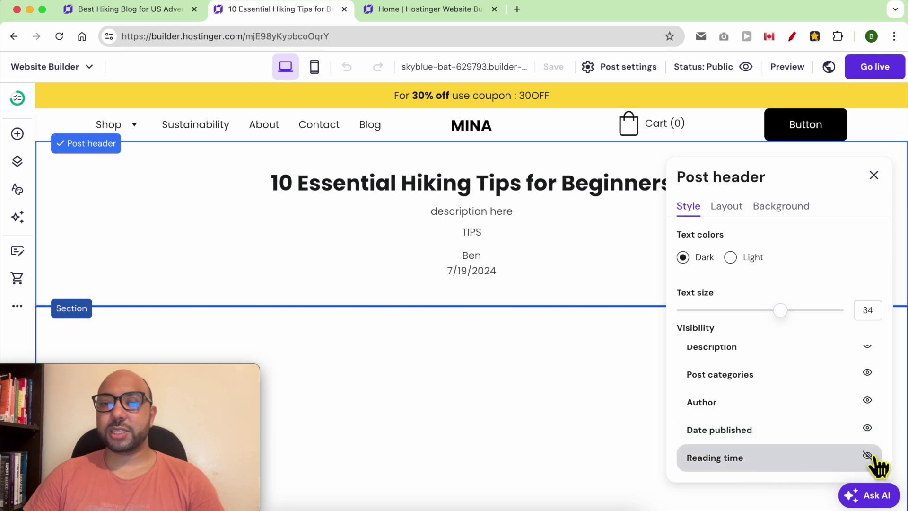
pyautogui.click(867, 455)
# Set the post header's top/bottom padding to 49 px and close the header settings.
pyautogui.click(727, 207)
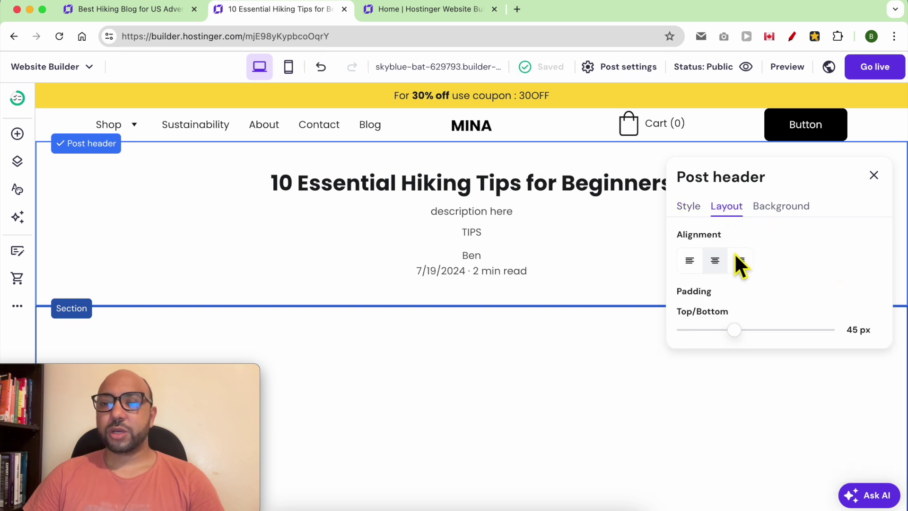
pyautogui.moveTo(745, 342)
pyautogui.mouseDown()
pyautogui.moveTo(713, 342)
pyautogui.moveTo(767, 344)
pyautogui.moveTo(707, 345)
pyautogui.moveTo(764, 345)
pyautogui.moveTo(717, 345)
pyautogui.moveTo(754, 345)
pyautogui.mouseUp()
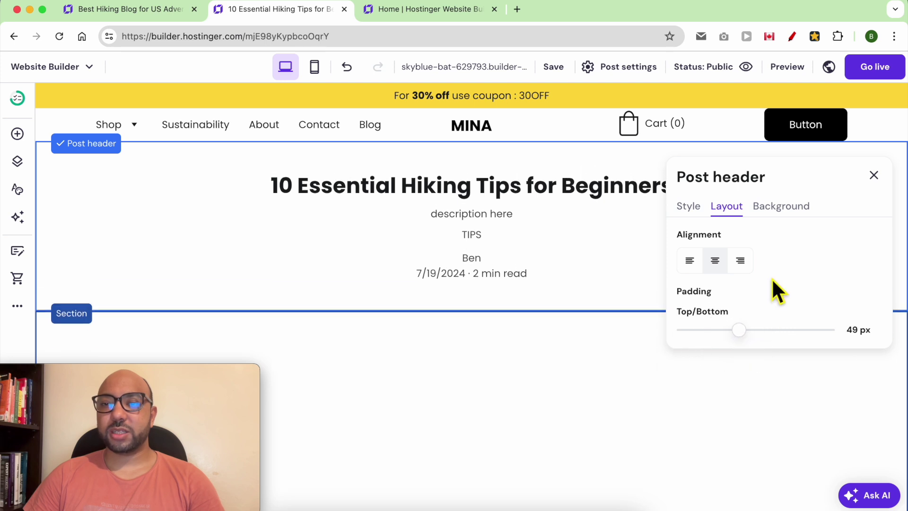
pyautogui.click(775, 208)
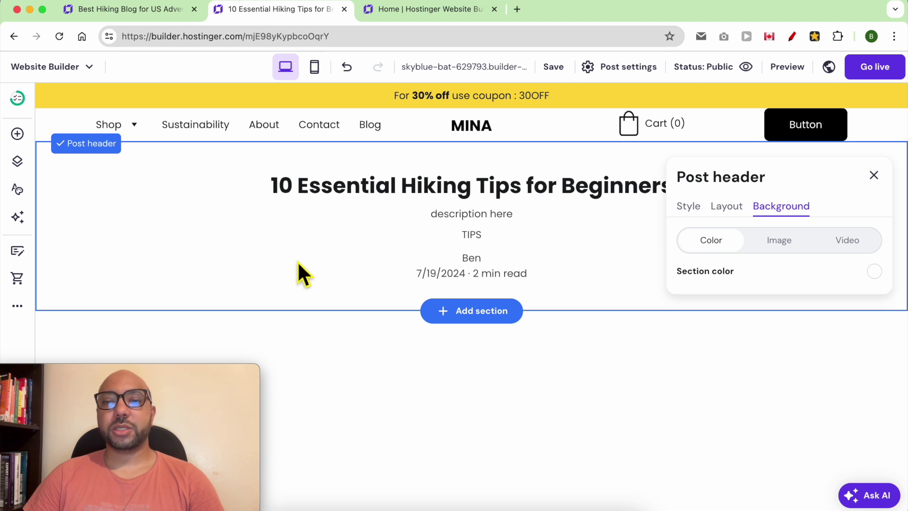
pyautogui.click(671, 331)
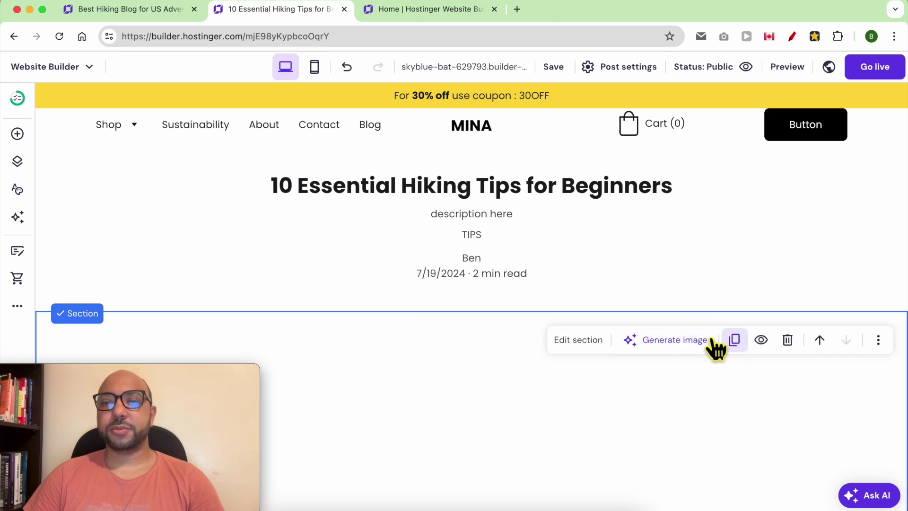
# Drop a mountain Image element into the empty section below the post header.
pyautogui.scroll(-4, 516, 285)
pyautogui.scroll(-1, 445, 312)
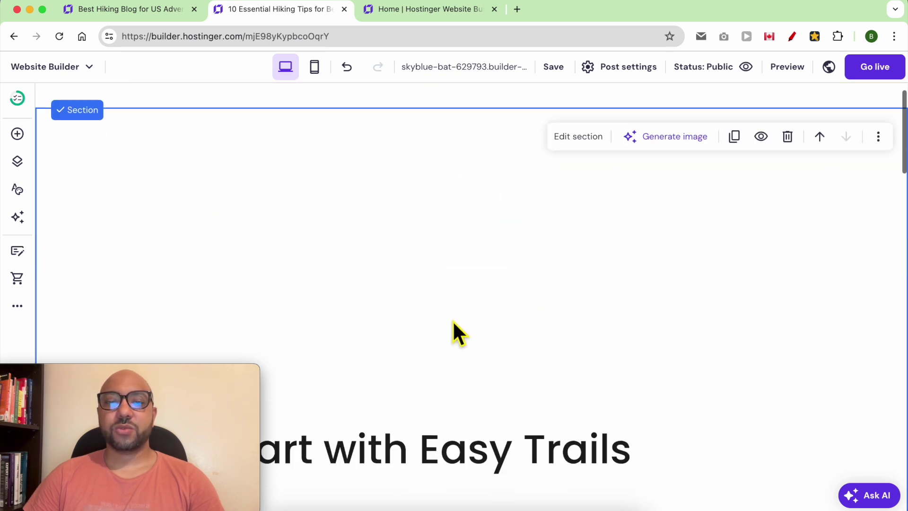
pyautogui.scroll(4, 434, 284)
pyautogui.scroll(-5, 375, 334)
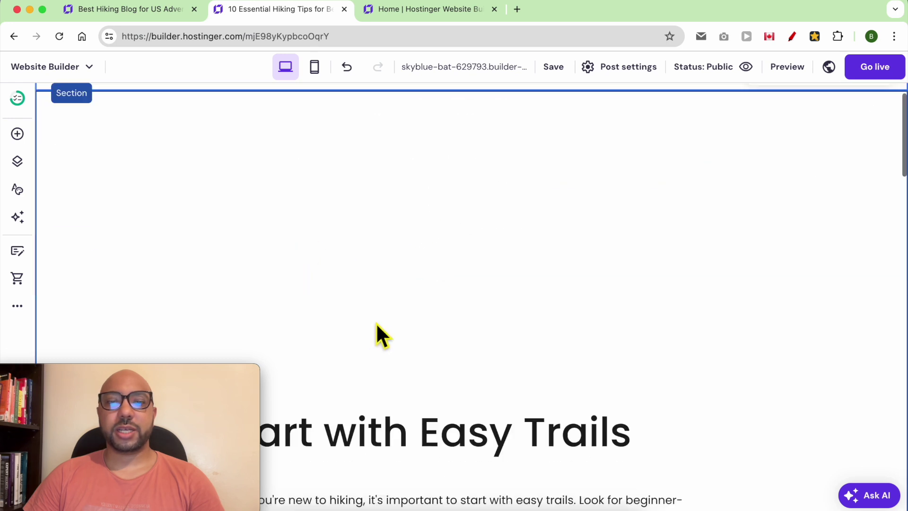
pyautogui.scroll(1, 492, 250)
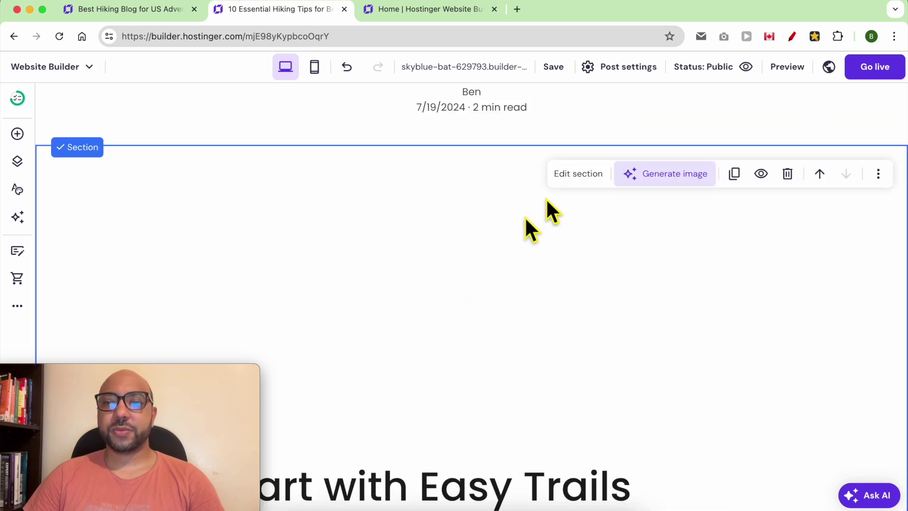
pyautogui.click(17, 134)
pyautogui.moveTo(78, 285); pyautogui.dragTo(548, 310)
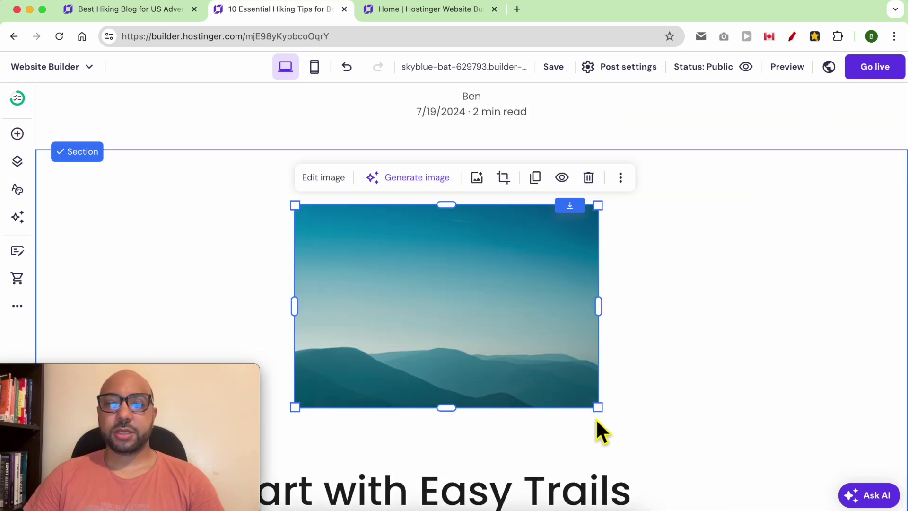
# Resize the mountain image larger, wider across the content column, and slightly shorter.
pyautogui.moveTo(598, 407); pyautogui.dragTo(508, 355)
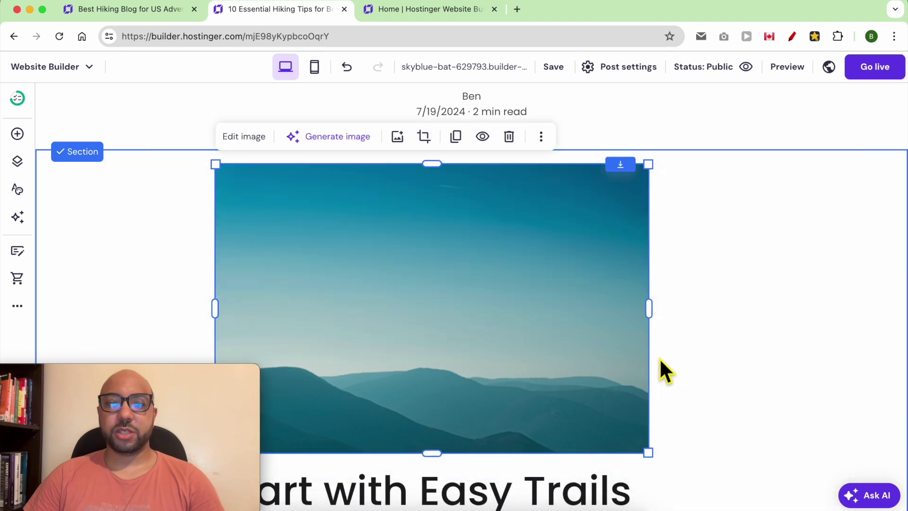
pyautogui.moveTo(663, 322); pyautogui.dragTo(720, 314)
pyautogui.moveTo(475, 454); pyautogui.dragTo(477, 406)
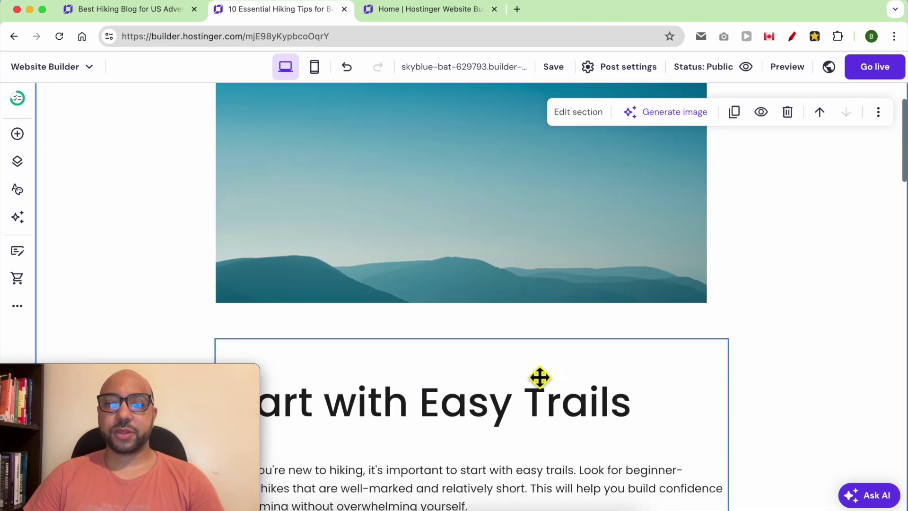
pyautogui.click(476, 415)
pyautogui.click(476, 416)
pyautogui.scroll(-20, 476, 416)
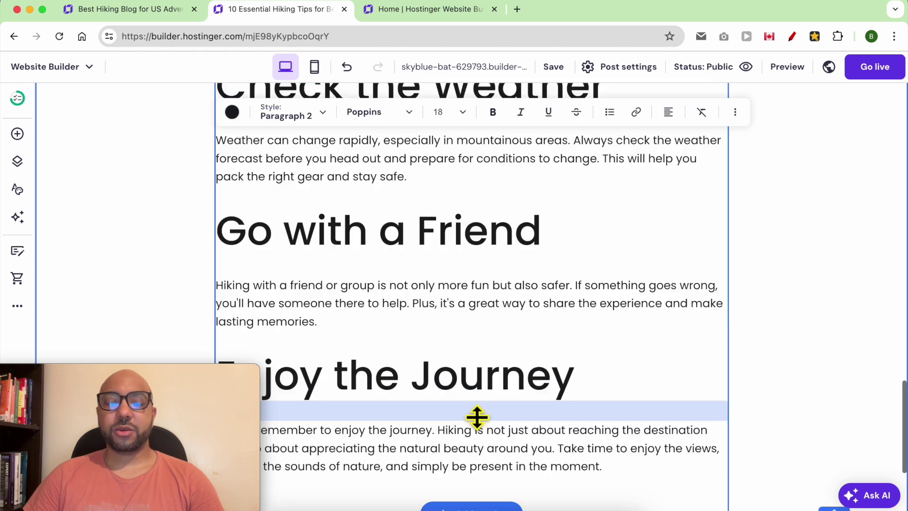
pyautogui.scroll(15, 409, 251)
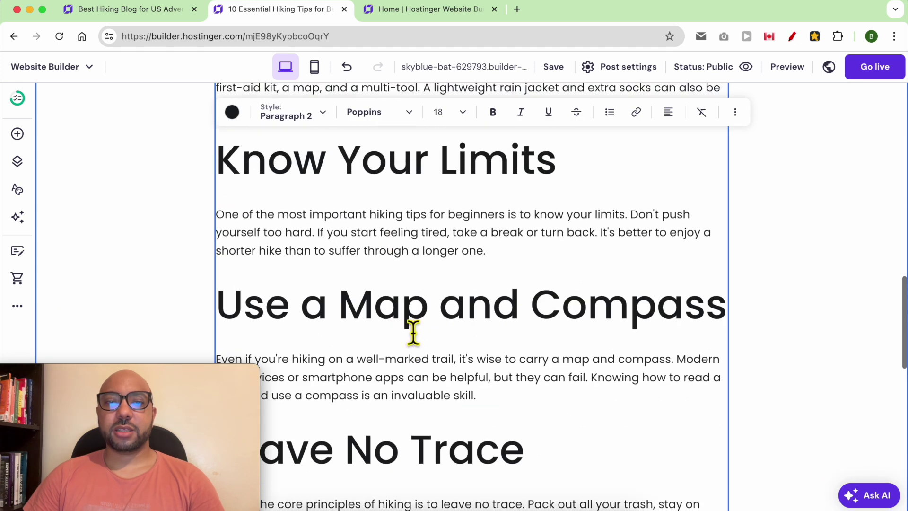
pyautogui.scroll(12, 350, 227)
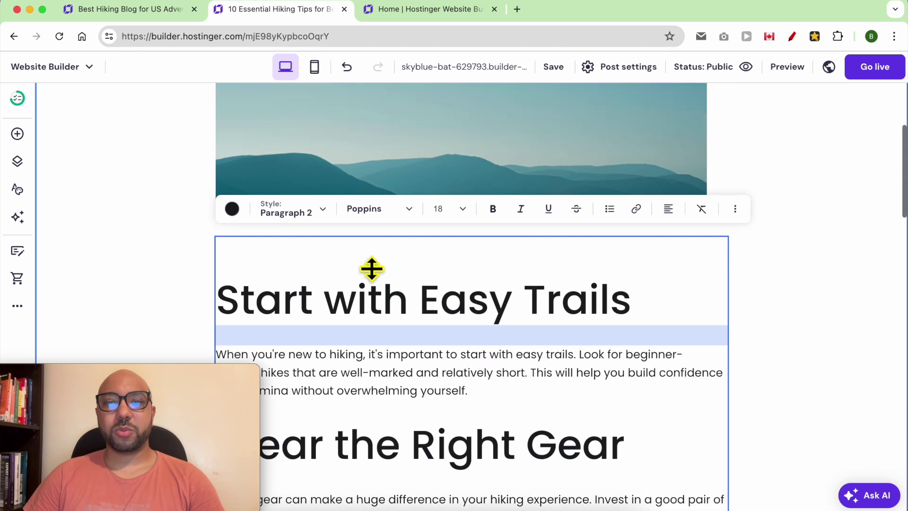
pyautogui.click(399, 314)
pyautogui.tripleClick(398, 314)
pyautogui.scroll(-10, 397, 314)
pyautogui.scroll(8, 404, 317)
pyautogui.scroll(7, 385, 305)
pyautogui.scroll(-5, 384, 306)
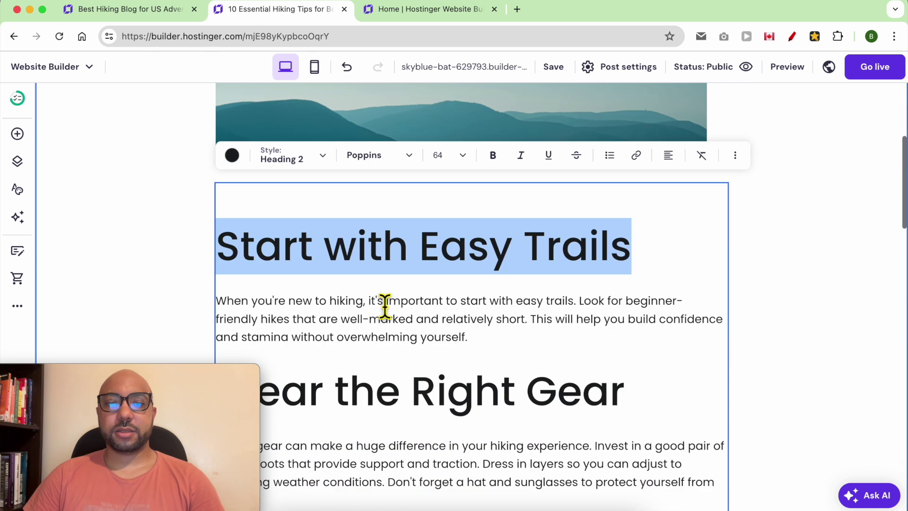
pyautogui.click(18, 135)
pyautogui.moveTo(89, 215); pyautogui.dragTo(320, 216)
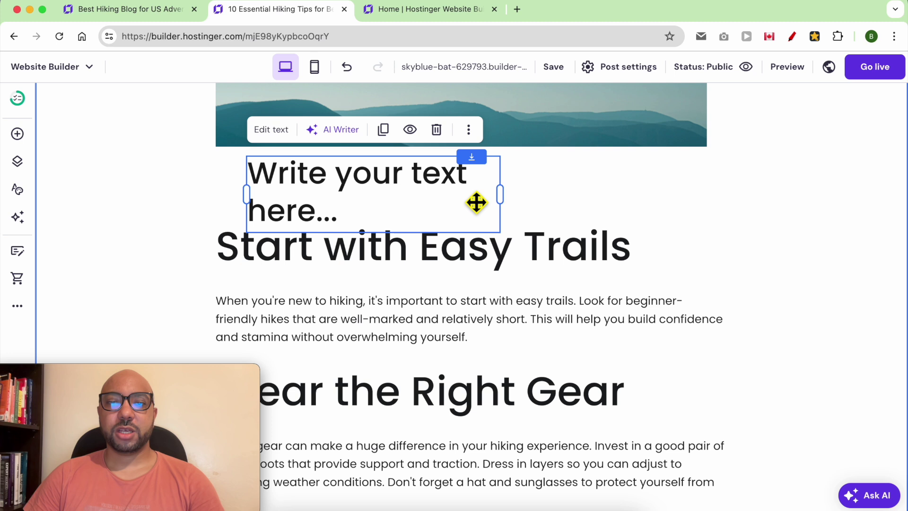
pyautogui.click(443, 138)
pyautogui.scroll(-20, 454, 229)
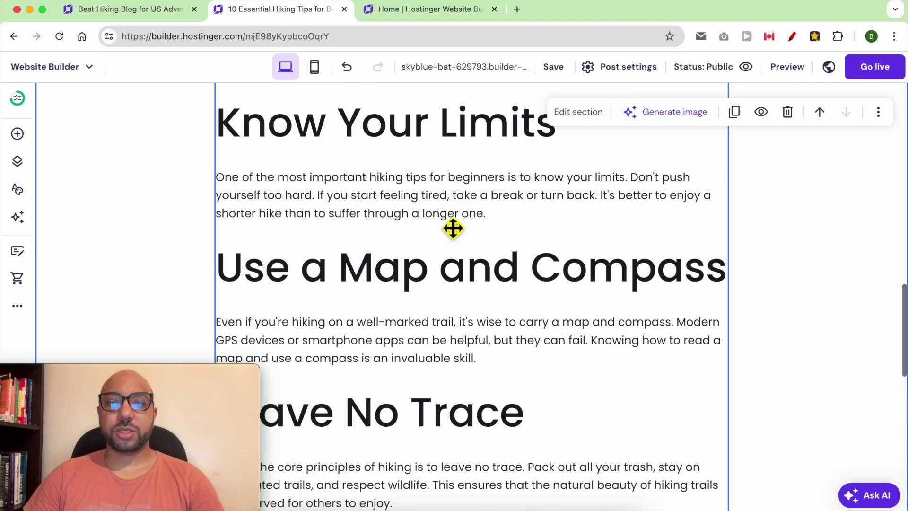
pyautogui.scroll(-1, 633, 255)
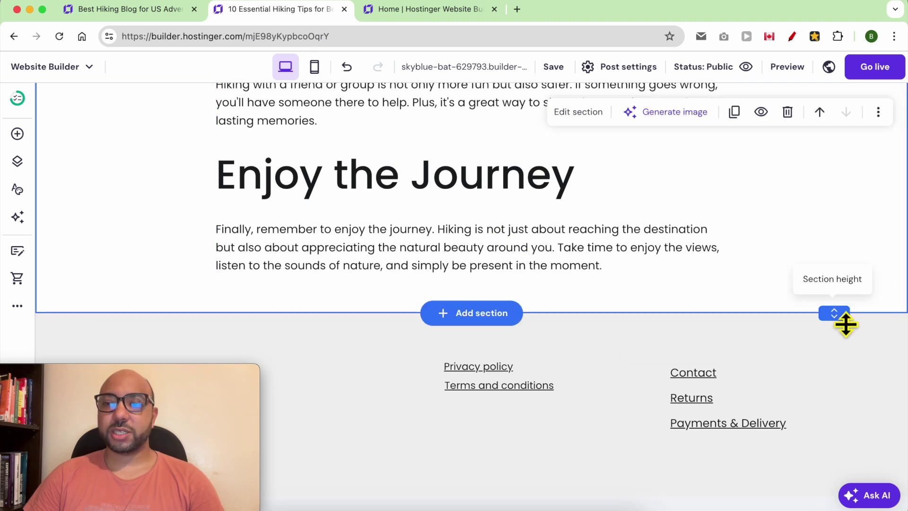
# Drag the article section's bottom edge down twice to leave blank space above the footer.
pyautogui.moveTo(845, 324); pyautogui.dragTo(846, 460)
pyautogui.scroll(-2, 818, 388)
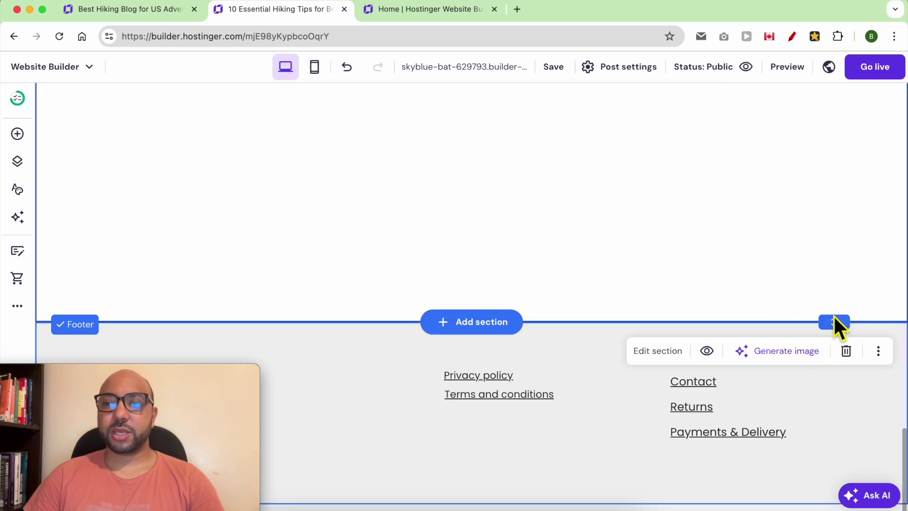
pyautogui.moveTo(835, 322); pyautogui.dragTo(833, 398)
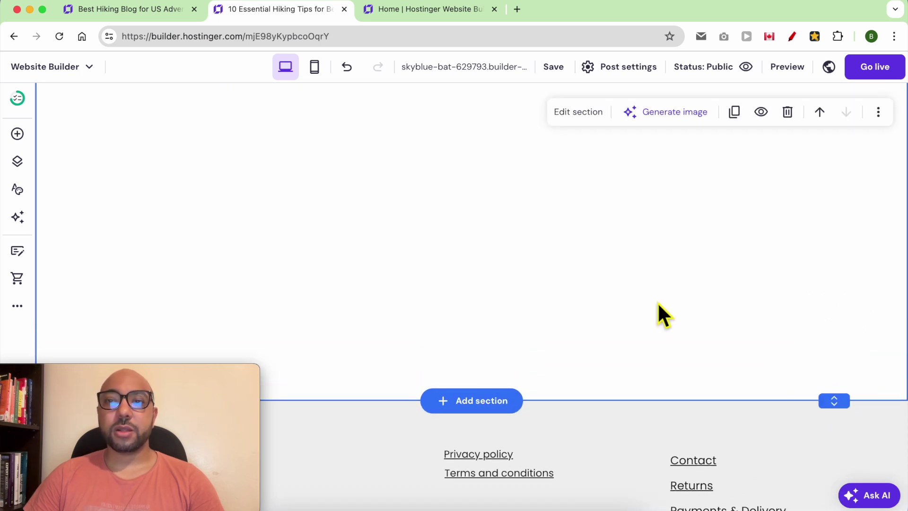
pyautogui.scroll(15, 658, 308)
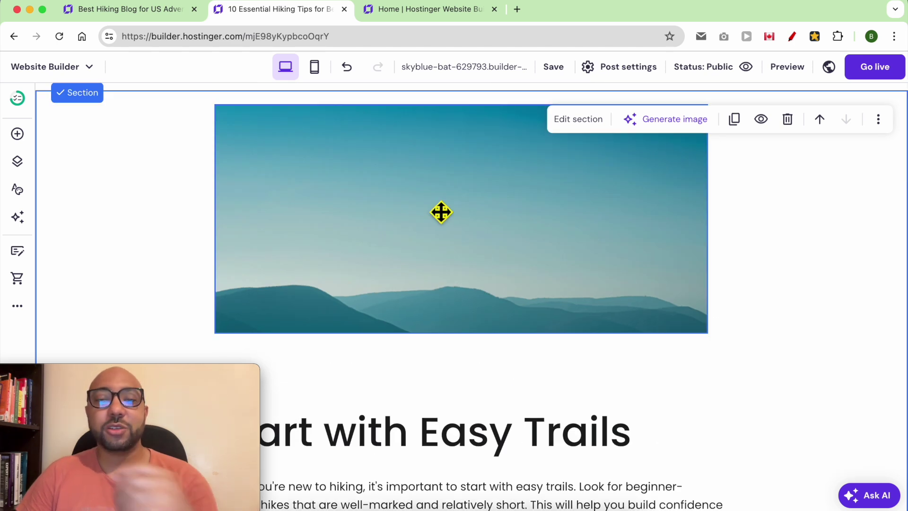
# Check the Coming soon mode, save the hiking tips post, and review the Go live options.
pyautogui.click(828, 67)
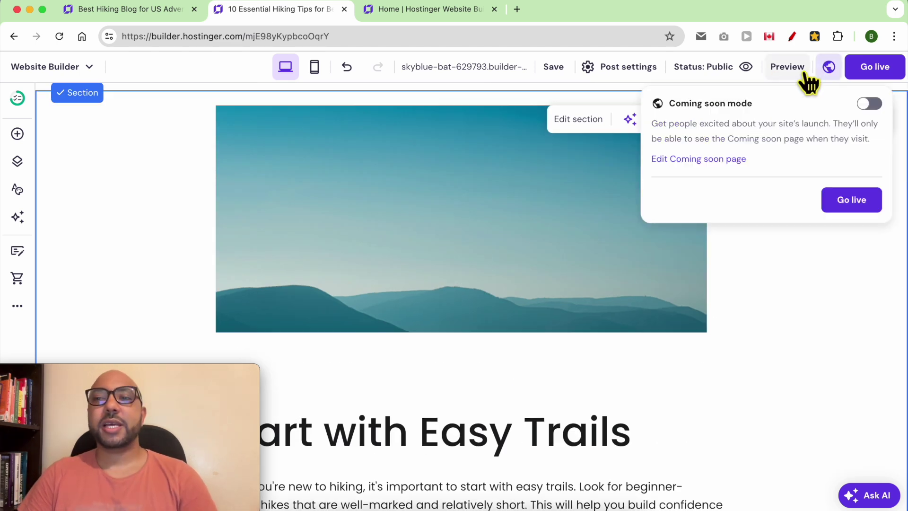
pyautogui.click(712, 72)
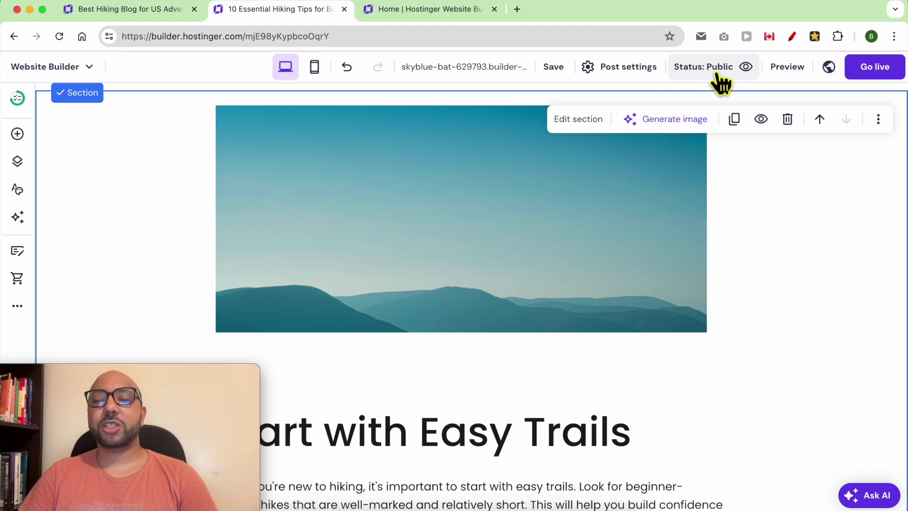
pyautogui.click(851, 72)
pyautogui.click(875, 72)
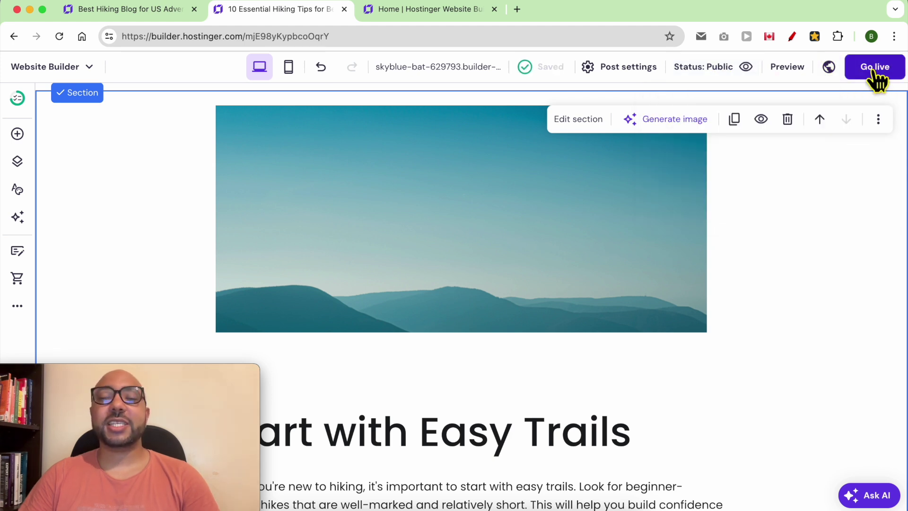
pyautogui.click(875, 71)
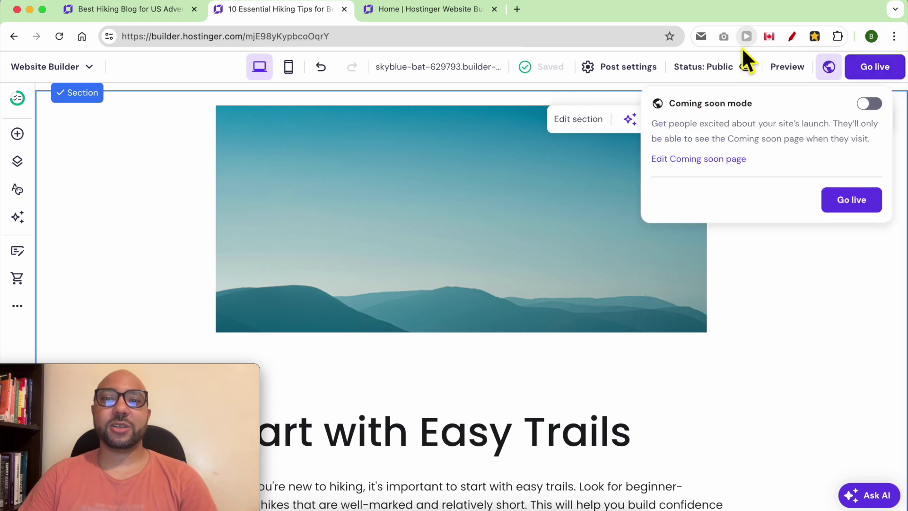
pyautogui.click(740, 59)
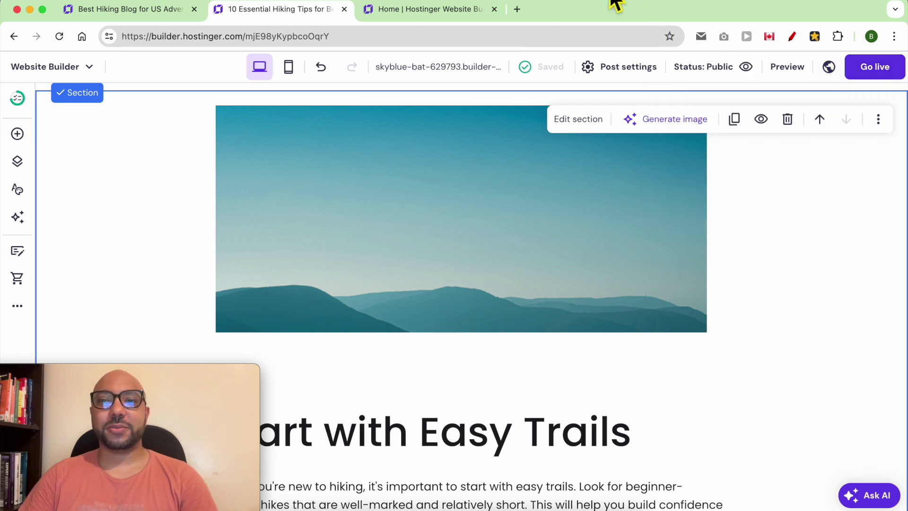